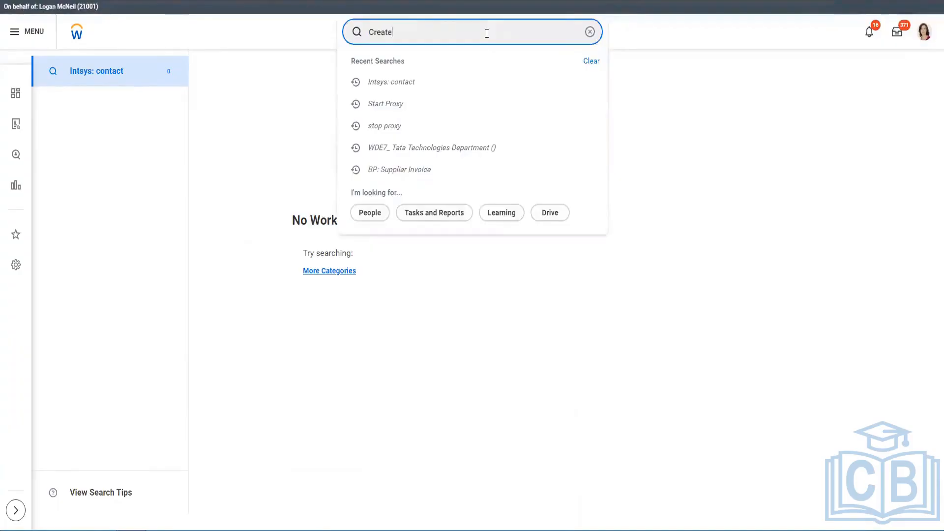
Step: Search for the Create EIB task and open it
type("EIB")
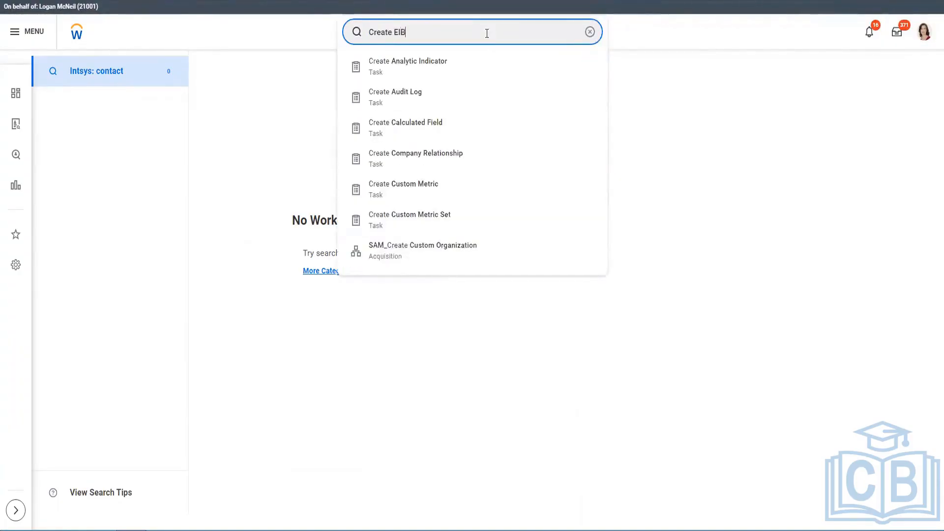
key("Return")
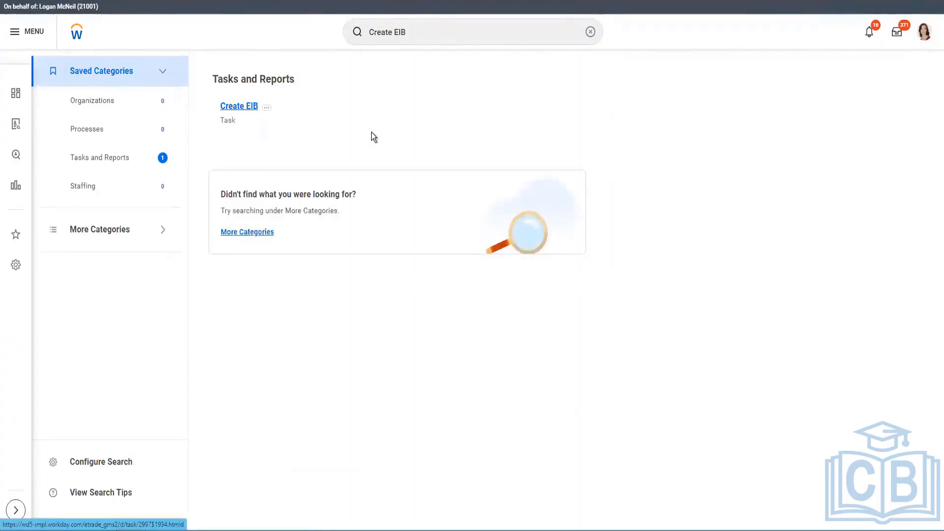
left_click(256, 114)
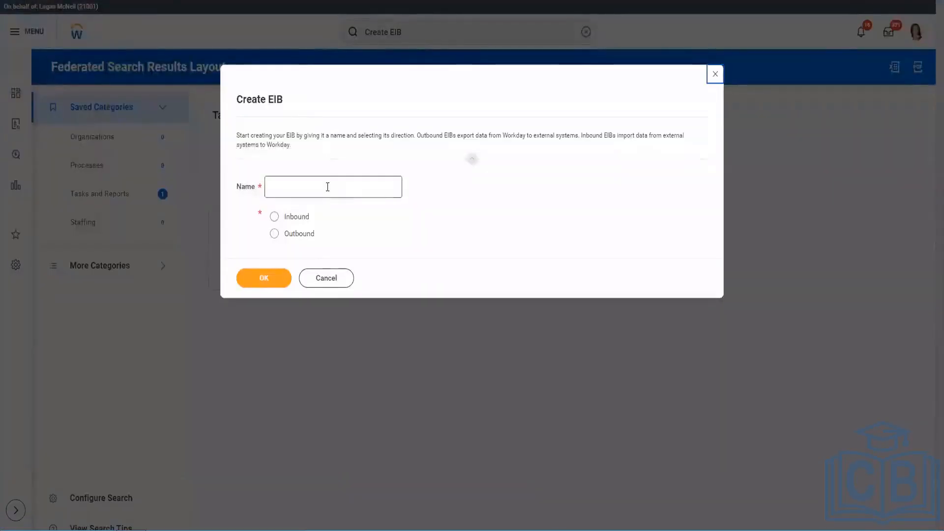
Step: Create an inbound EIB named "CF - Update Contact Information - Inbound"
left_click(327, 187)
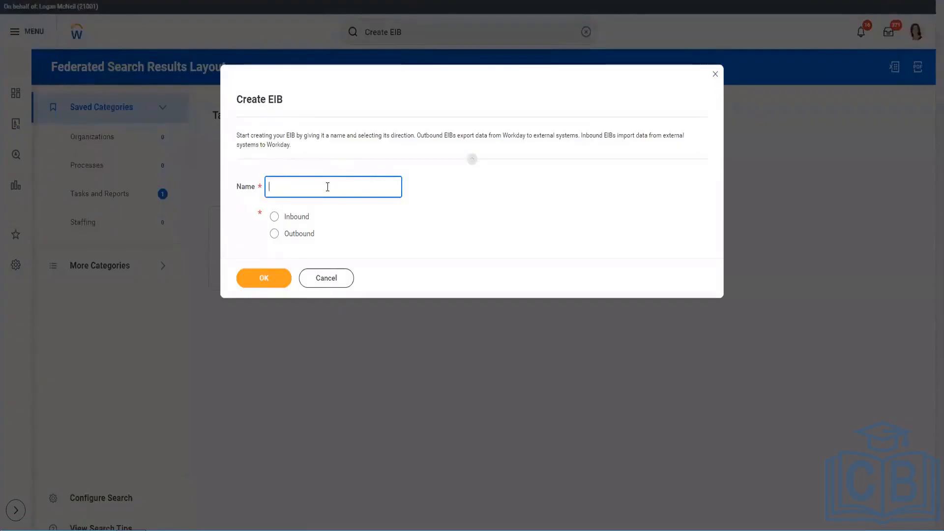
type("CF - Inbound")
key("ctrl+Left")
type("Update Con")
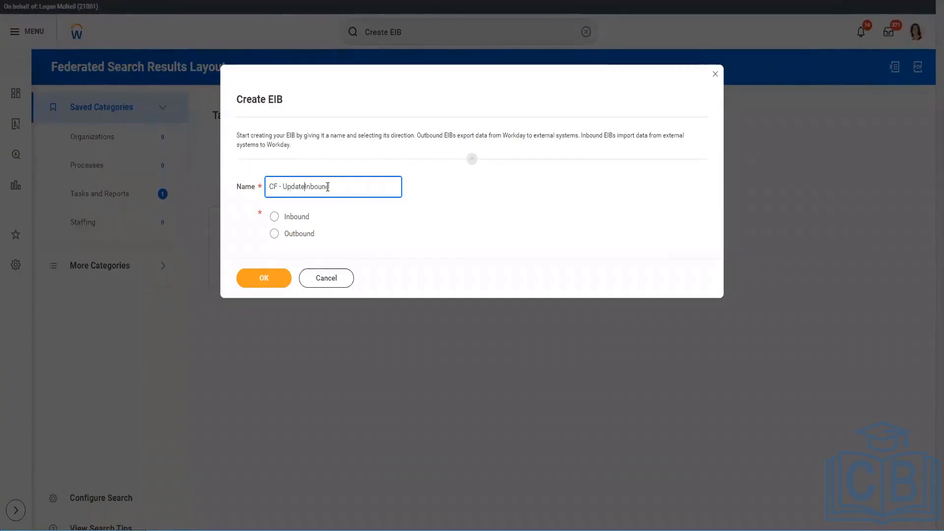
type("tact Informa")
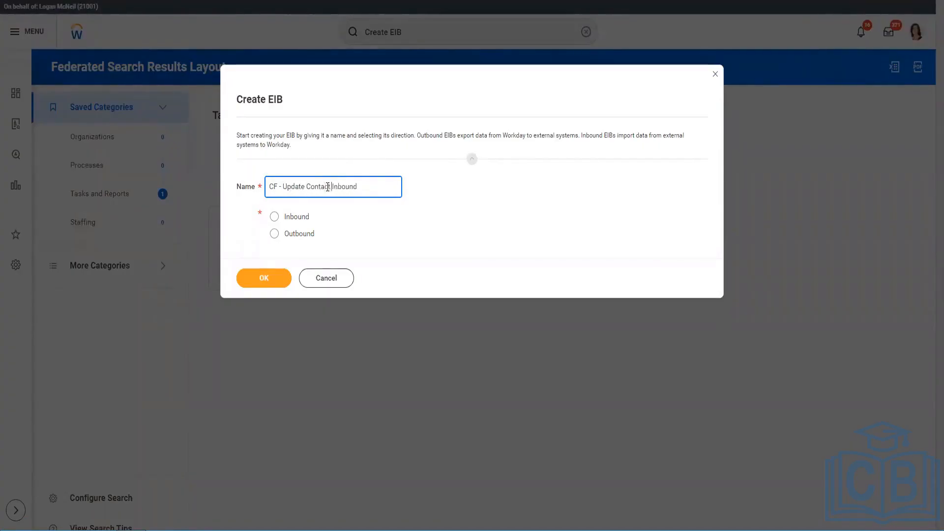
type("tion - In")
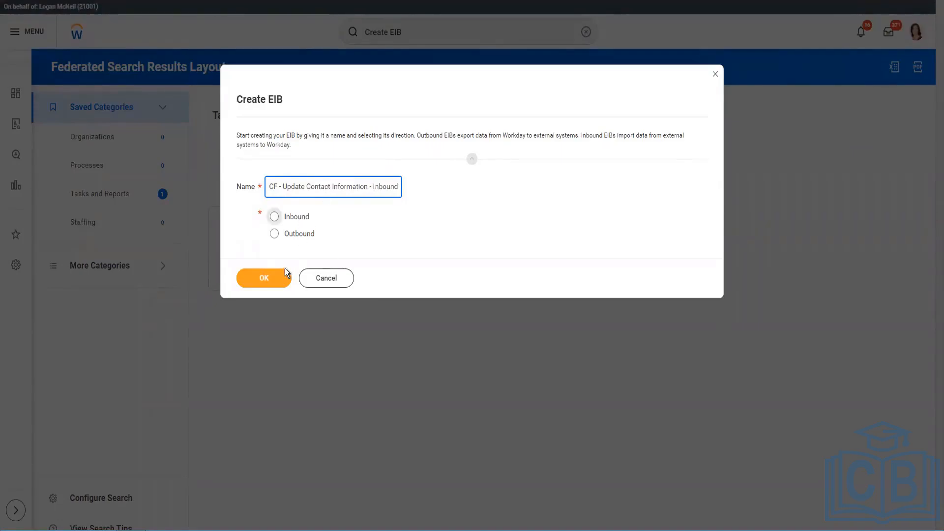
left_click(274, 217)
left_click(266, 276)
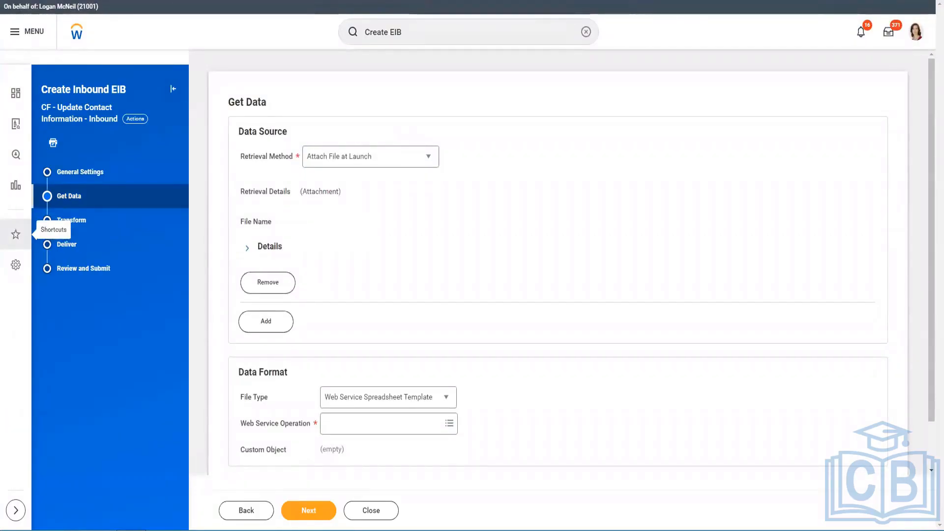
Step: Check the EIB's name and system ID in the general settings and return to the Get Data stage
left_click(81, 172)
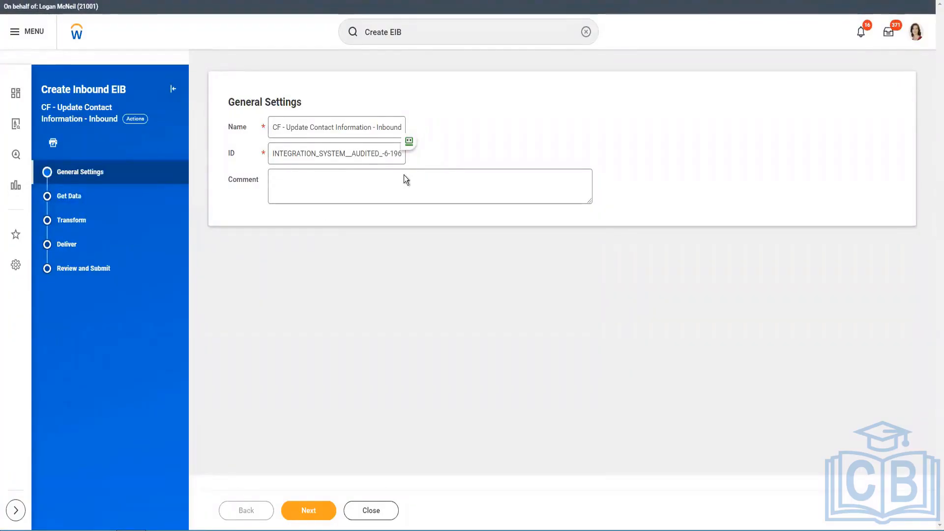
triple_click(362, 159)
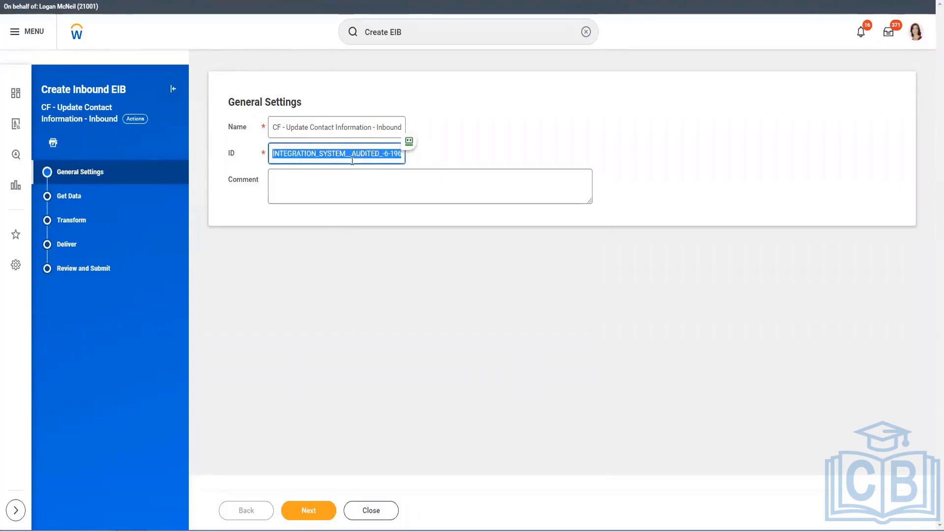
left_click(97, 197)
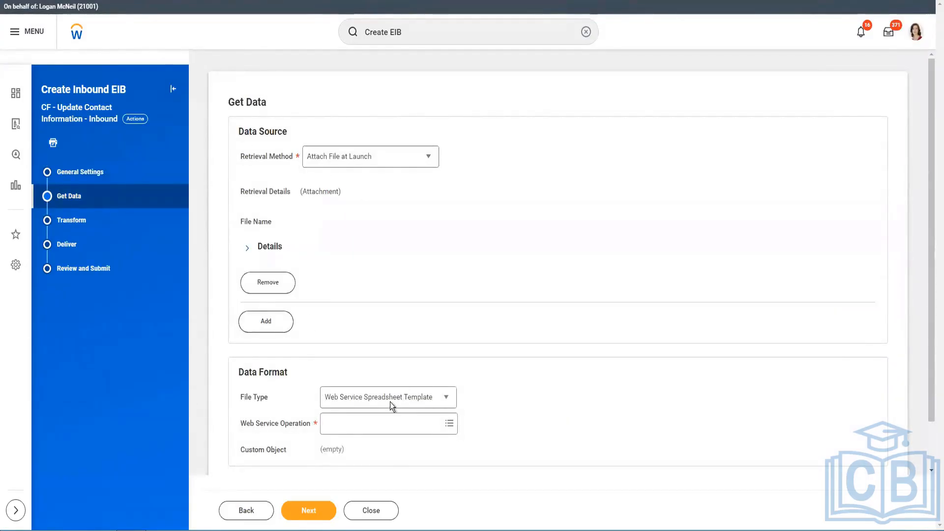
Step: Set the data format's web service operation to Change Home Contact Information (Web Service) and proceed to the transformation stage
left_click(385, 423)
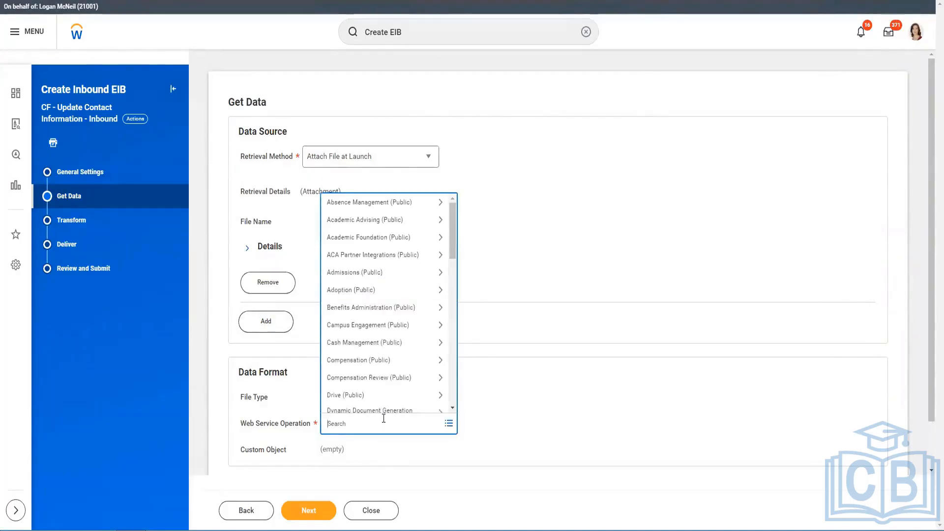
type("Update conta")
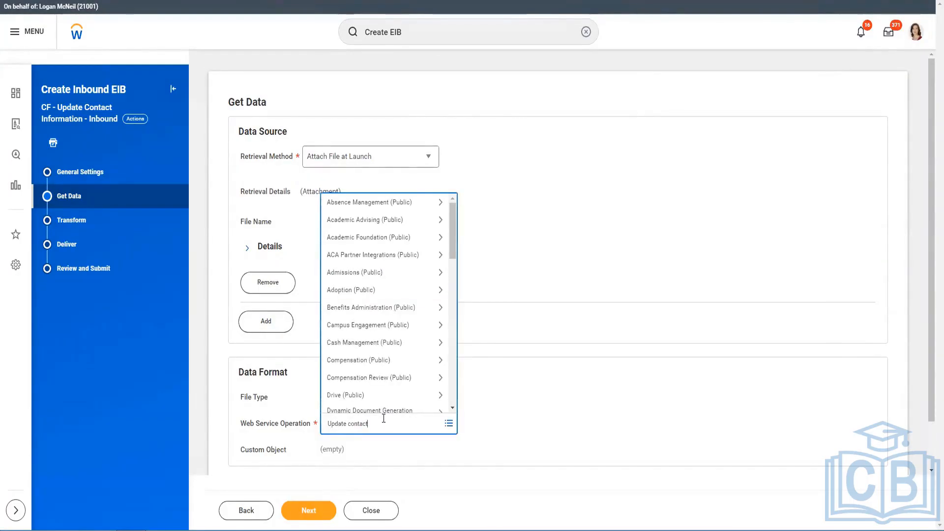
type("ct")
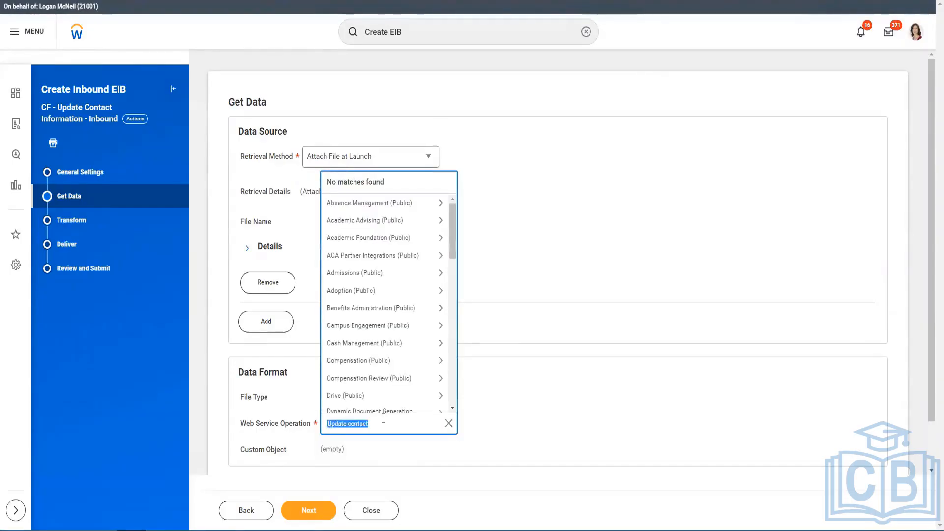
type("Conta")
key("Return")
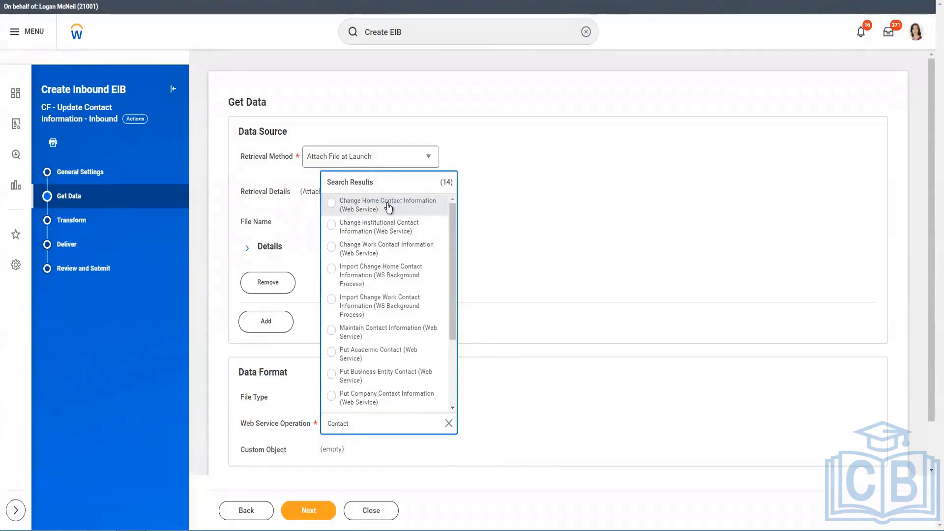
left_click(392, 209)
left_click(449, 422)
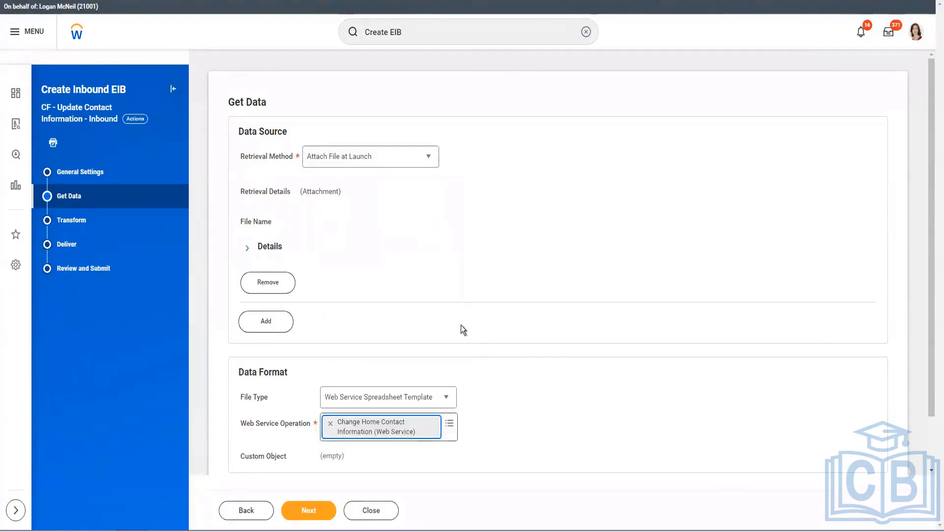
scroll(462, 329, "down", 2)
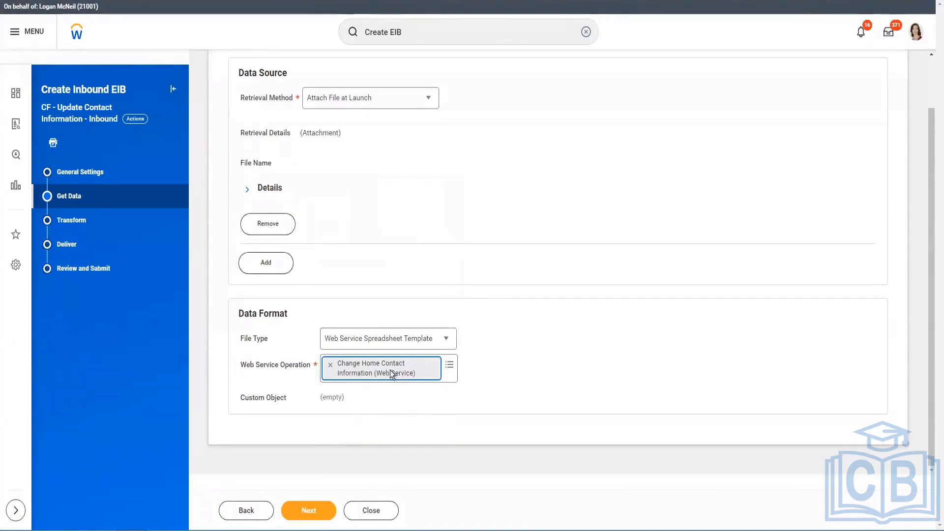
left_click(308, 512)
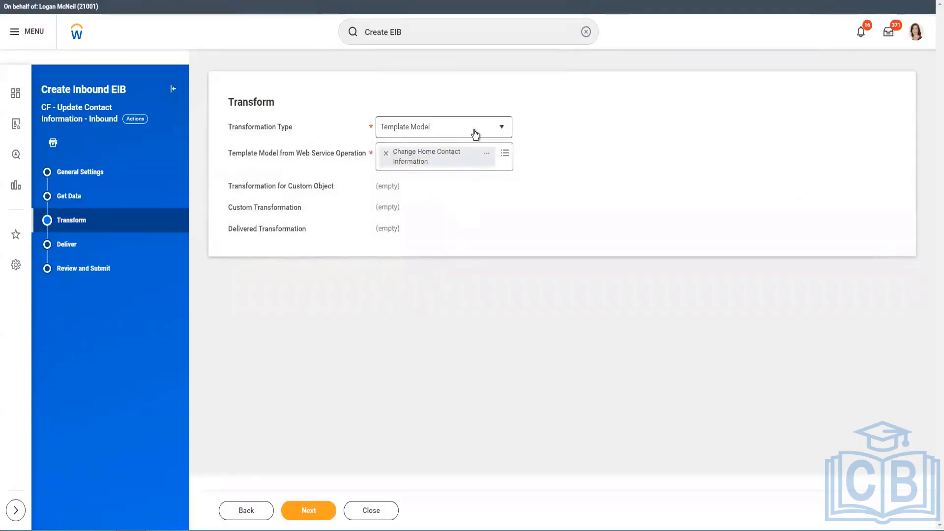
Step: Accept Template Model as the transformation and Workday Web Service Operation as the delivery method, and submit the EIB after reviewing its summary
left_click(475, 133)
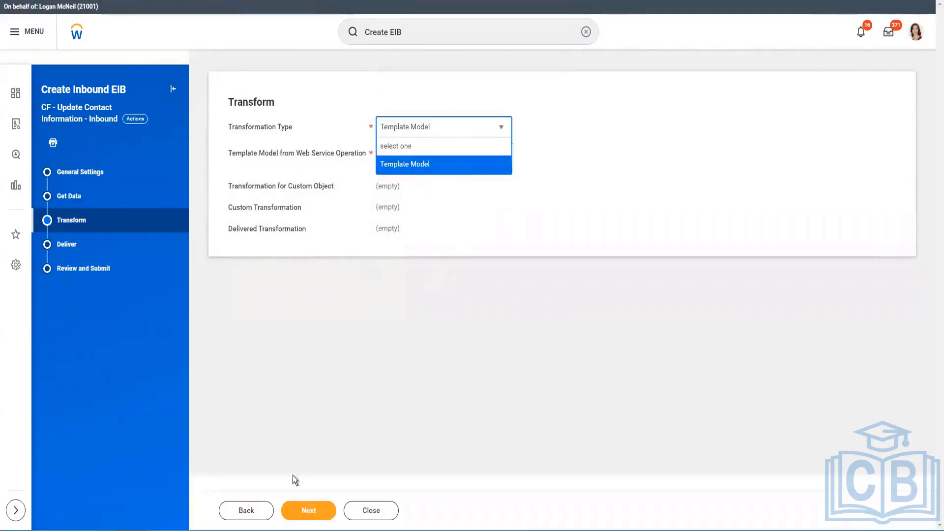
left_click(312, 512)
left_click(312, 512)
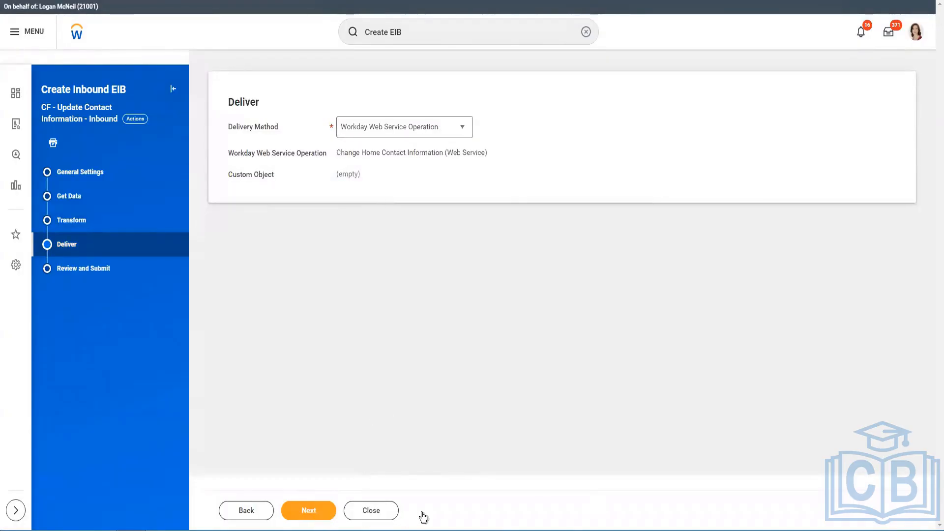
left_click(311, 511)
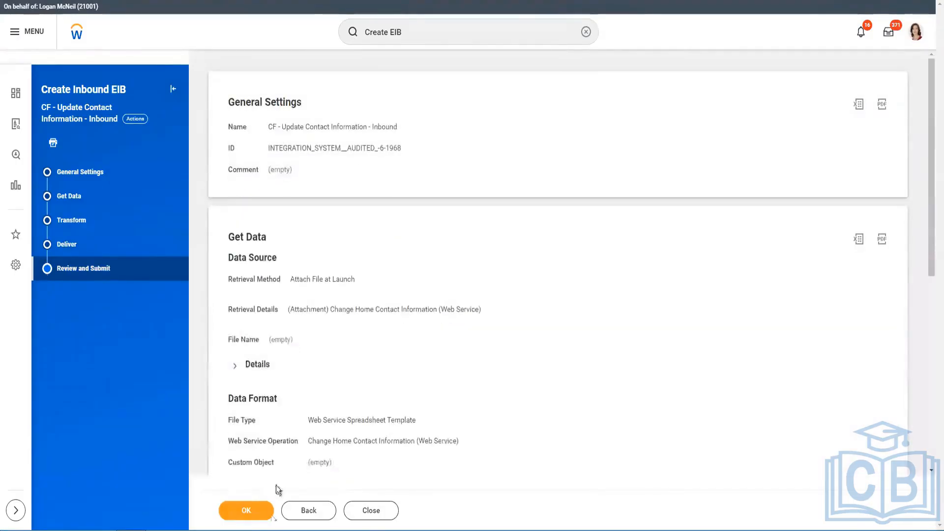
scroll(371, 280, "down", 8)
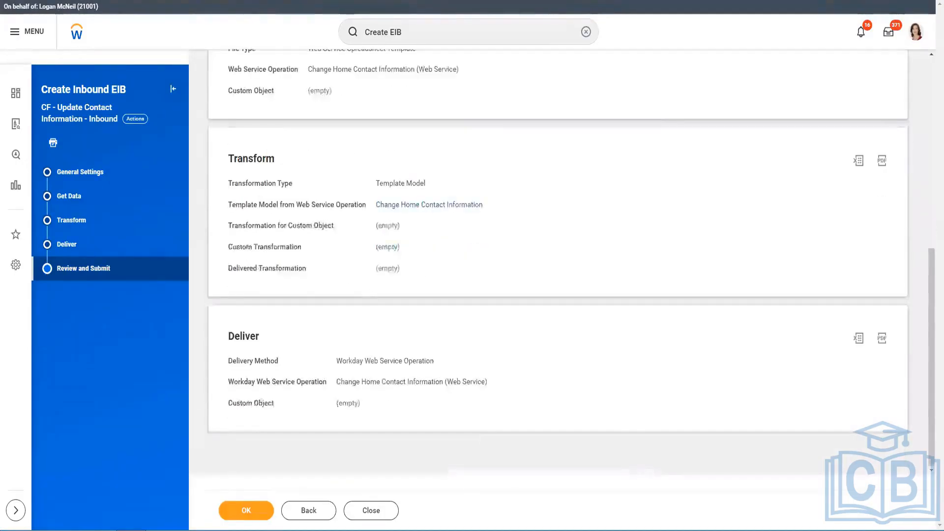
left_click(248, 511)
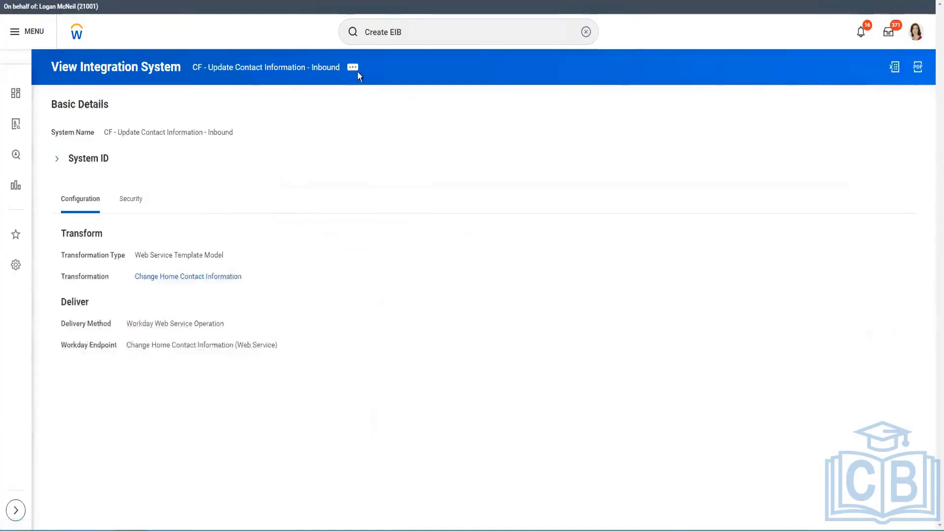
Step: Open the template model of the new integration system for viewing and look through its list of data areas
left_click(353, 68)
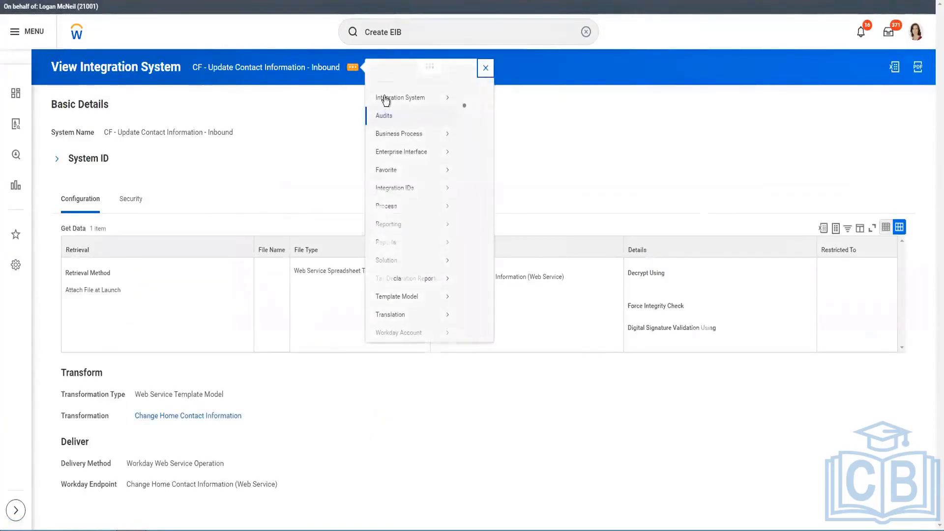
mouse_move(398, 309)
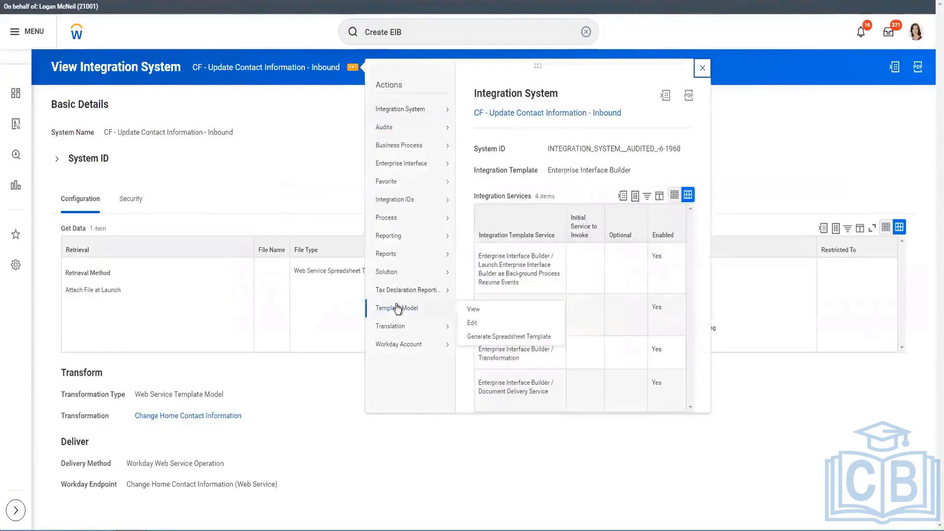
left_click(476, 310)
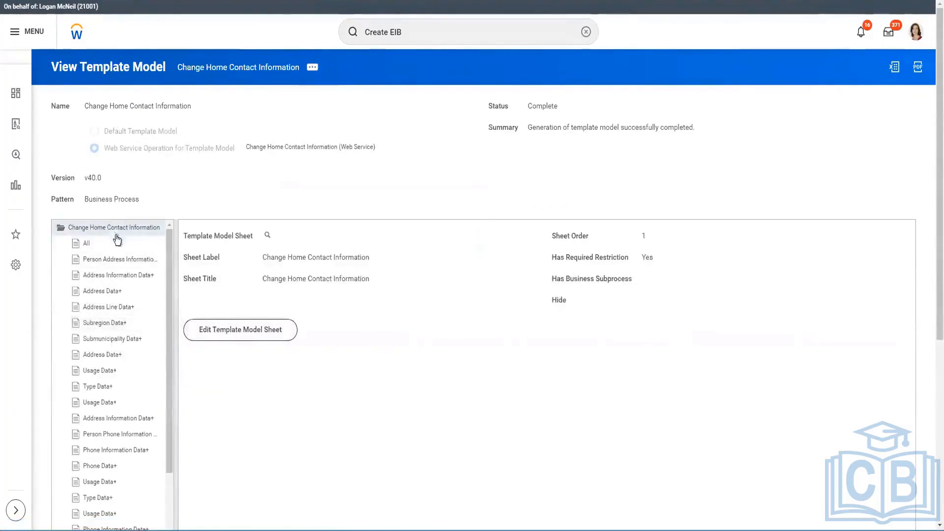
left_click_drag(169, 263, 173, 438)
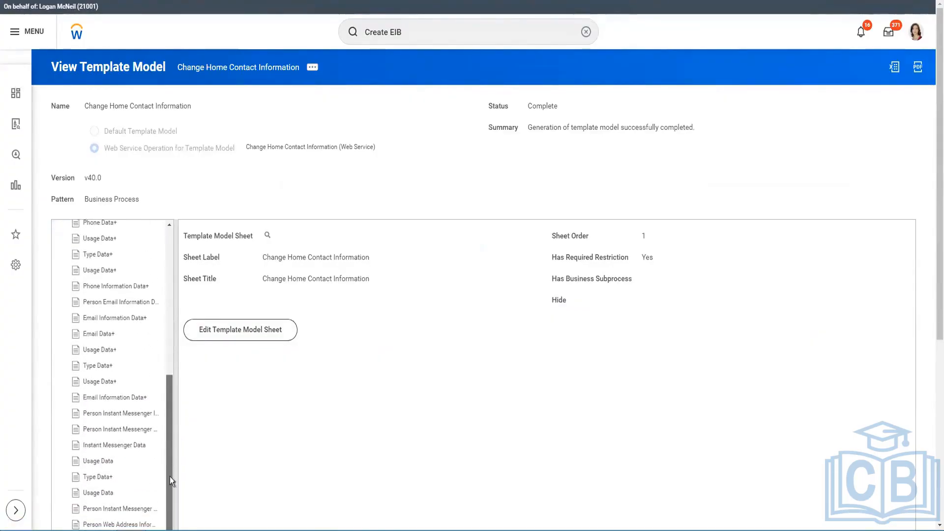
scroll(205, 237, "down", 3)
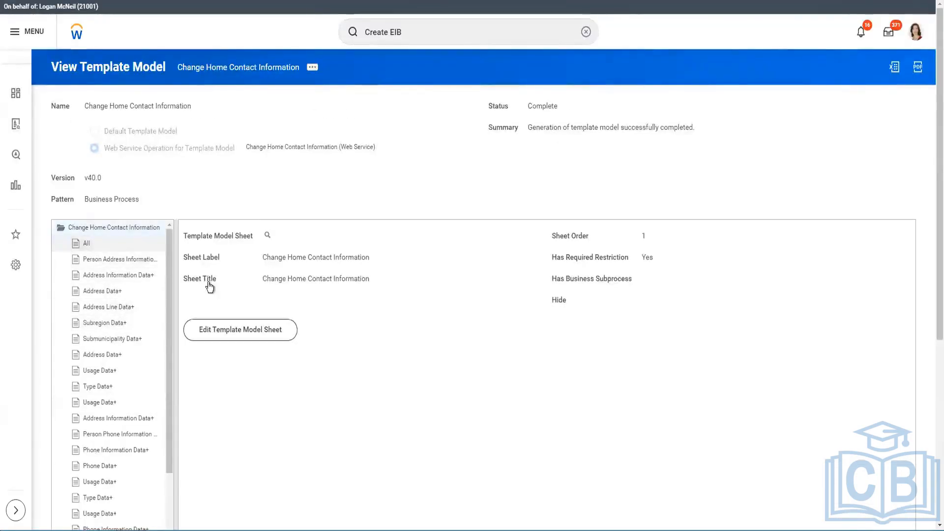
Step: In the template model's All area, set the Person column's reference ID type to Employee ID
left_click(137, 241)
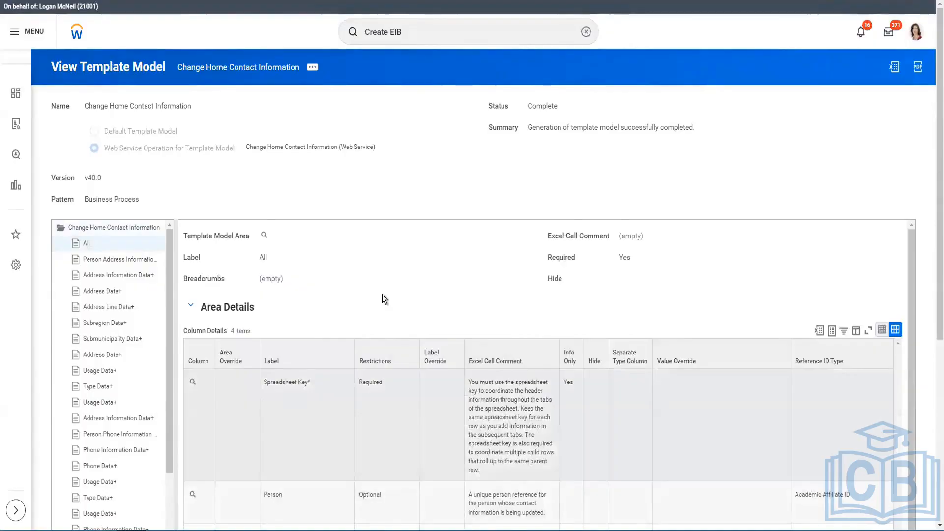
scroll(383, 295, "down", 1)
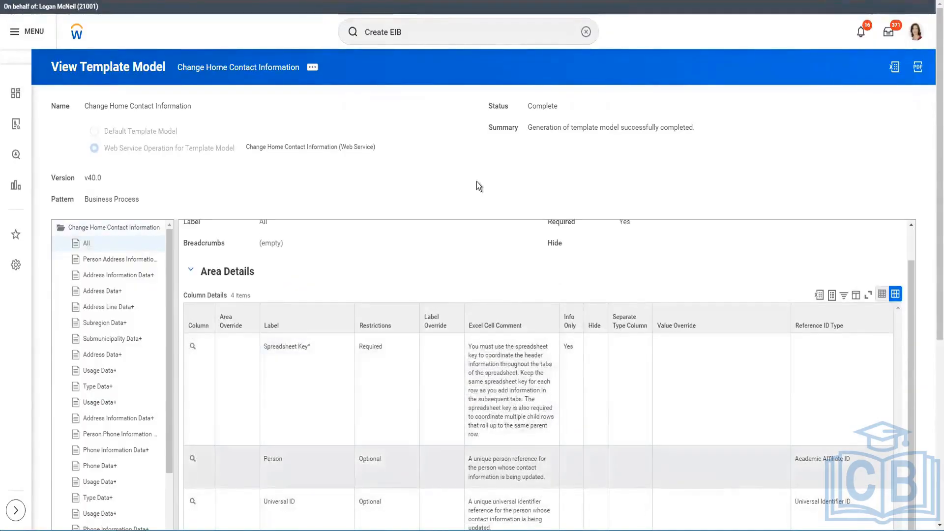
scroll(480, 187, "down", 3)
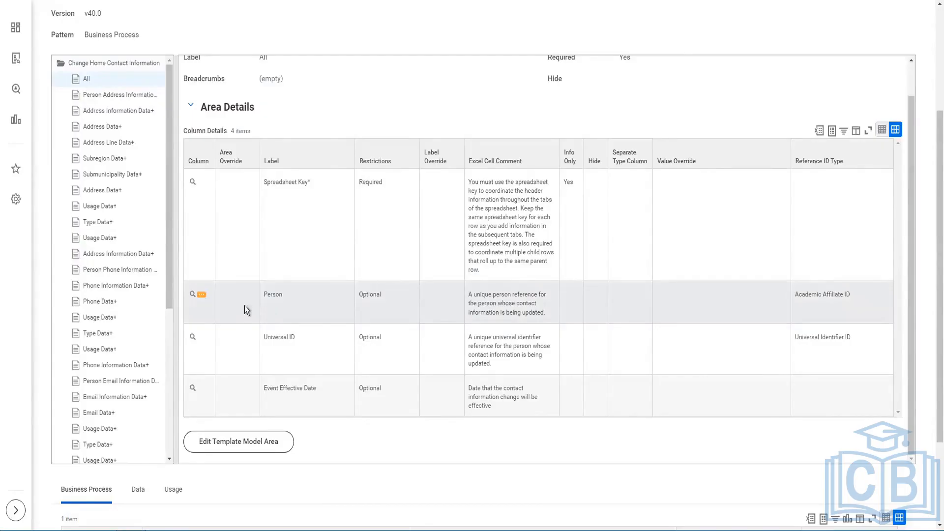
left_click(202, 294)
mouse_move(289, 64)
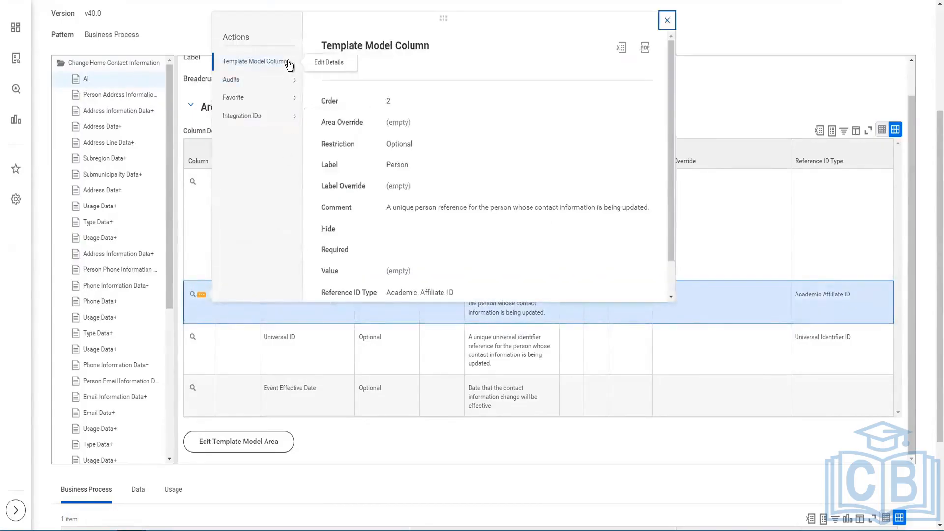
left_click(328, 63)
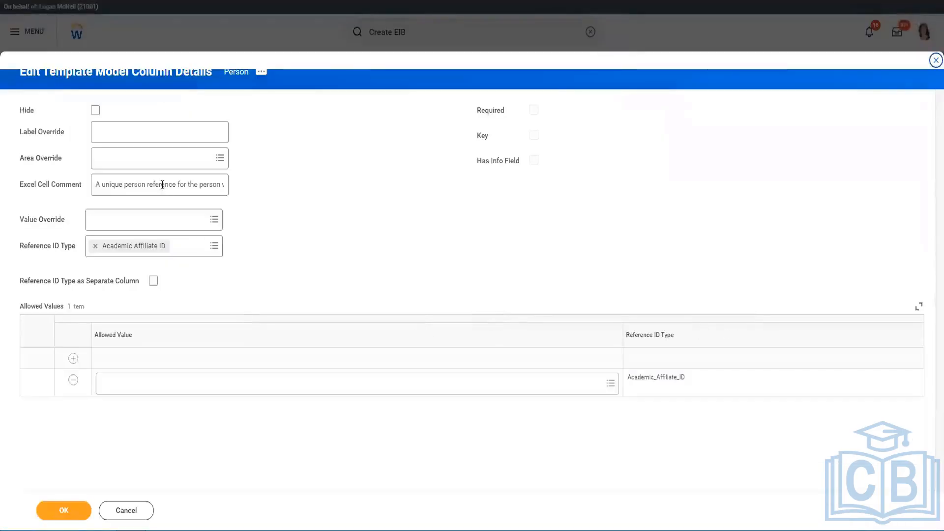
left_click(196, 249)
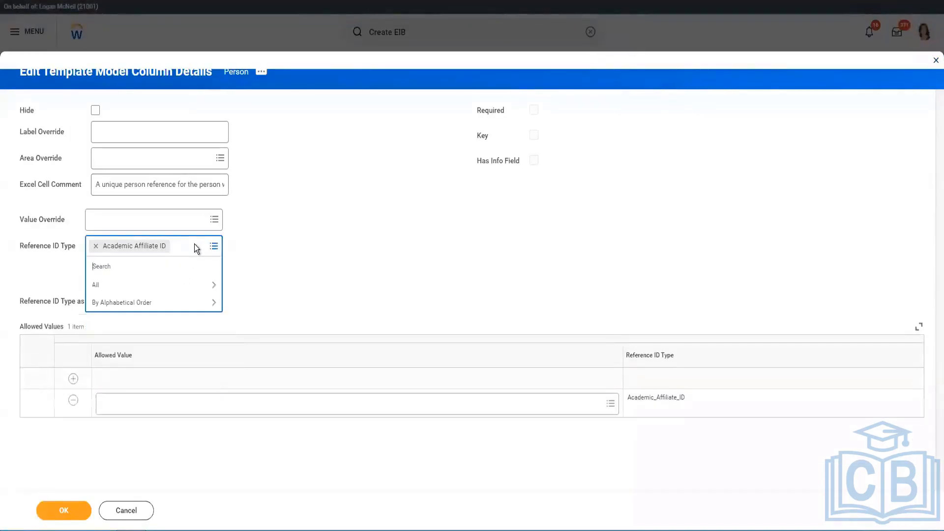
type("Employee ID")
key("Return")
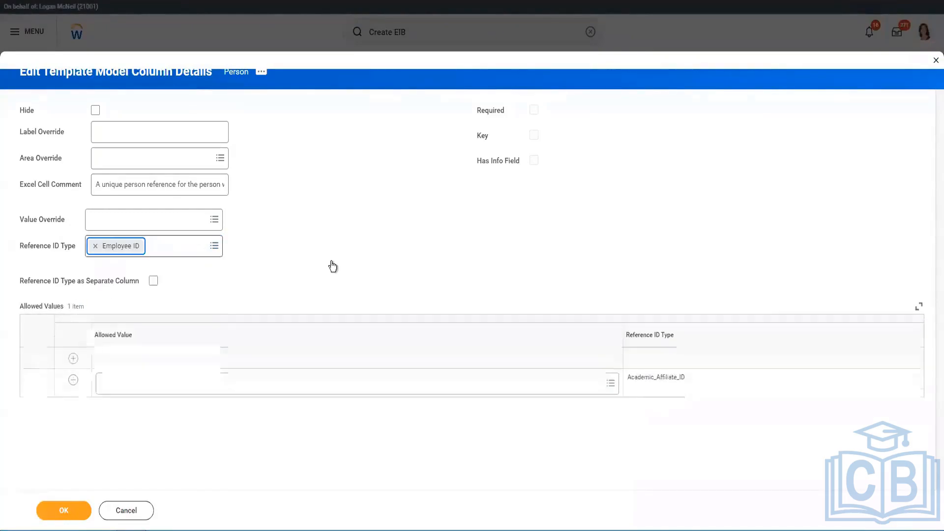
Step: Reword the Person column's Excel cell comment to "The Employee ID for the person whose contact information is being updated."
left_click(188, 186)
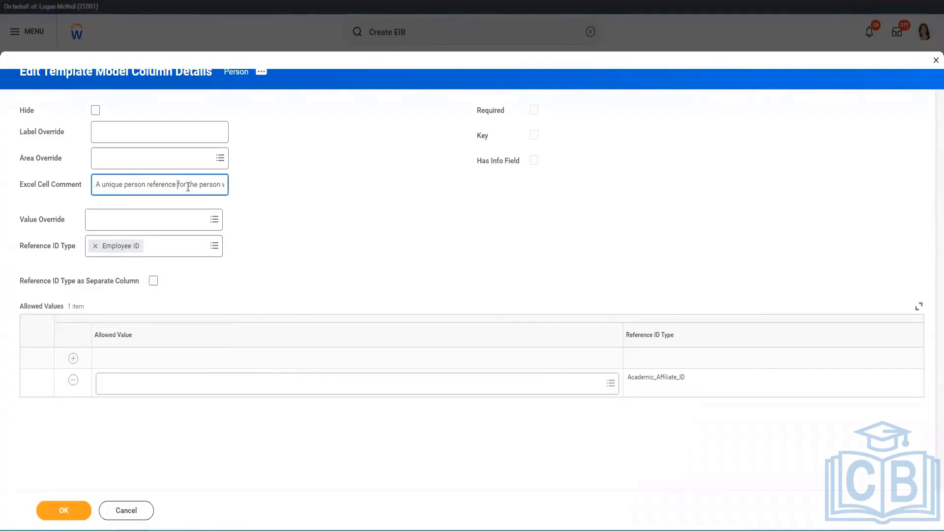
type("A unique person reference for the person whose contact information is being updated.")
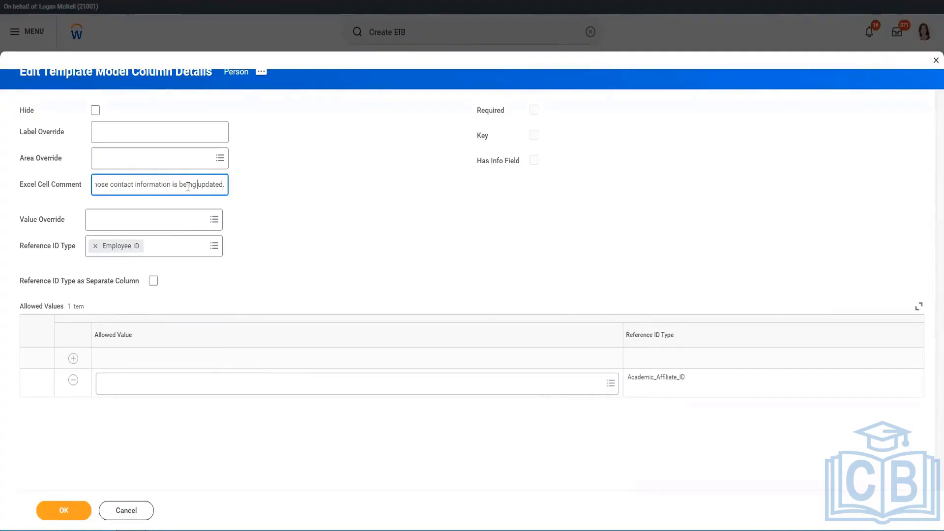
key("ctrl+Left")
key("ctrl+Left")
key("ctrl+Left")
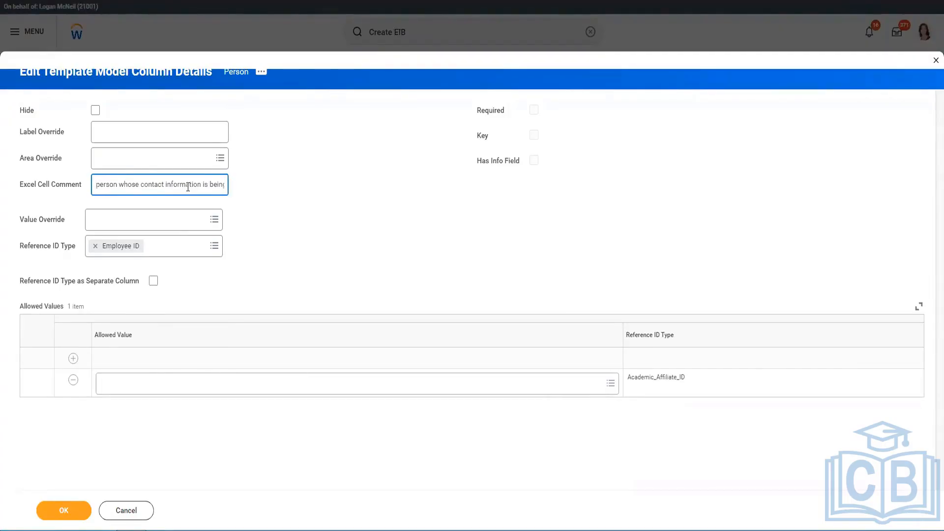
key("ctrl+Left")
key("ctrl+Left")
key("ctrl+Left")
key("ctrl+Left")
key("ctrl+Left")
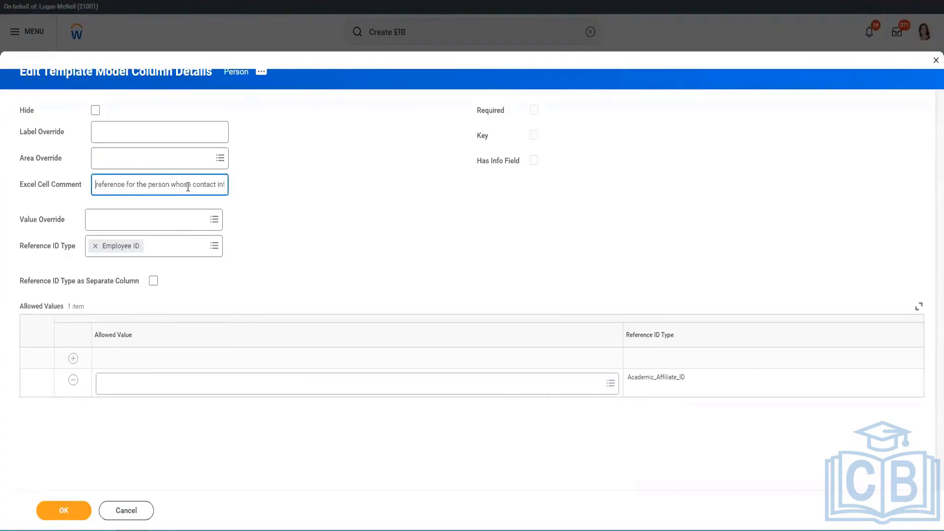
key("ctrl+Left")
key("ctrl+Left")
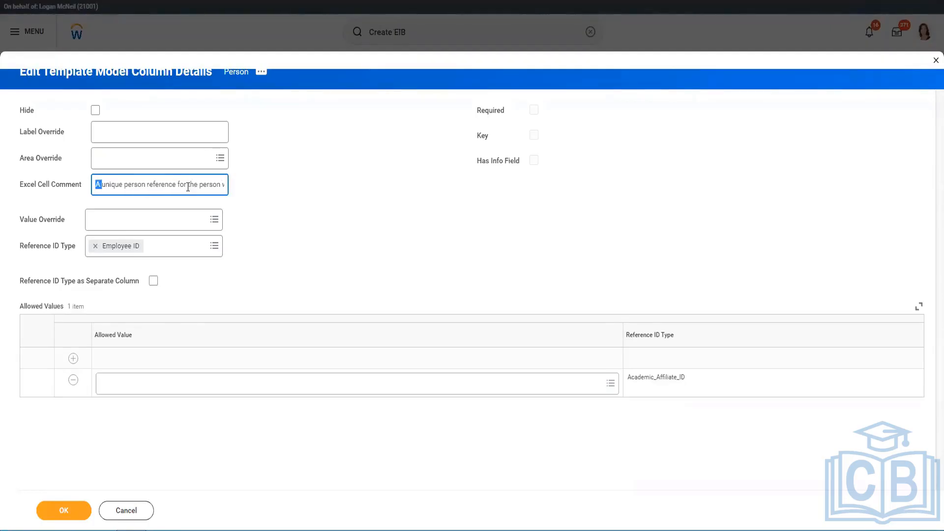
key("ctrl+shift+Right")
type("The Employee ")
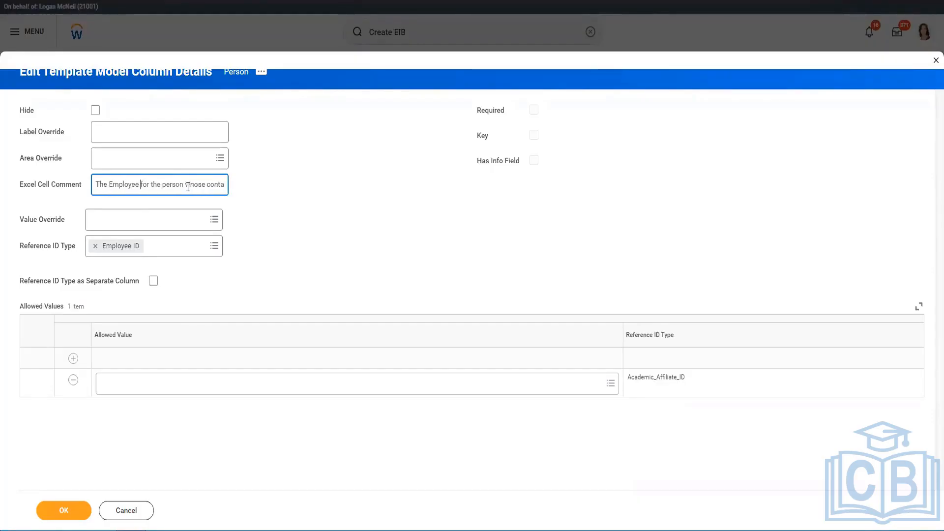
type("ID")
key("BackSpace")
type("D")
left_click(261, 528)
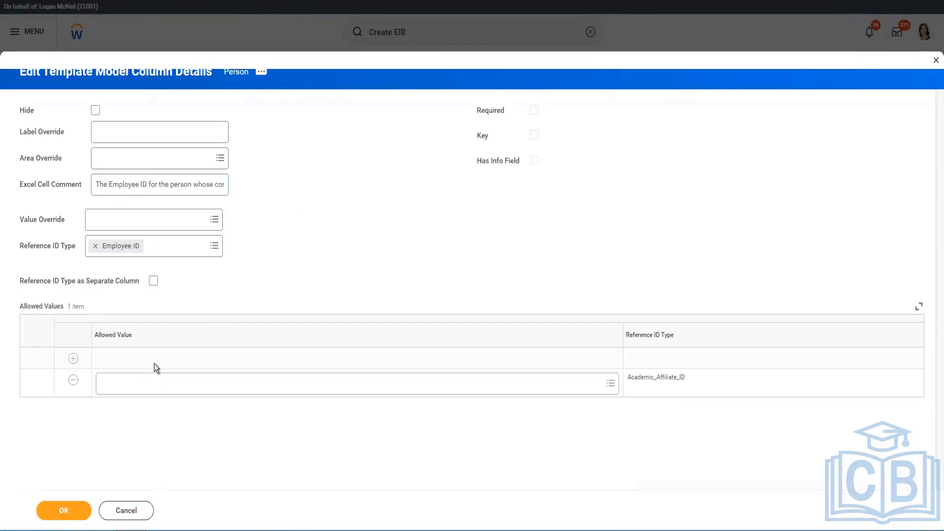
Step: Try to find an allowed value for the Person column by searching for "employee ID" and "ID"
left_click(205, 383)
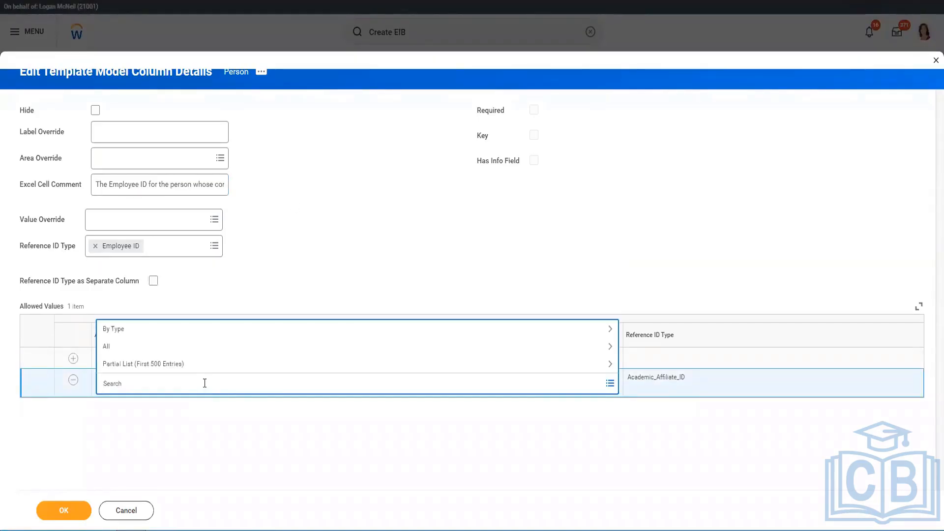
type("employee ID")
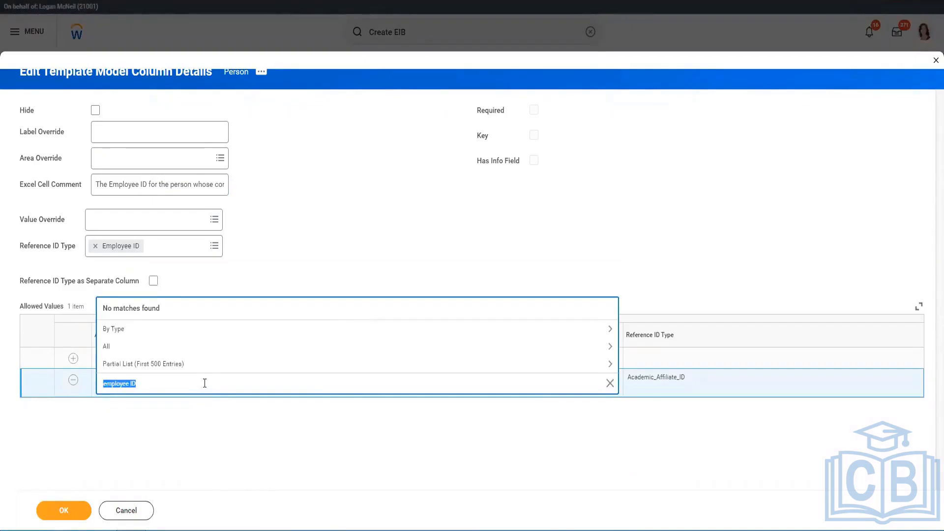
type("ID")
key("Return")
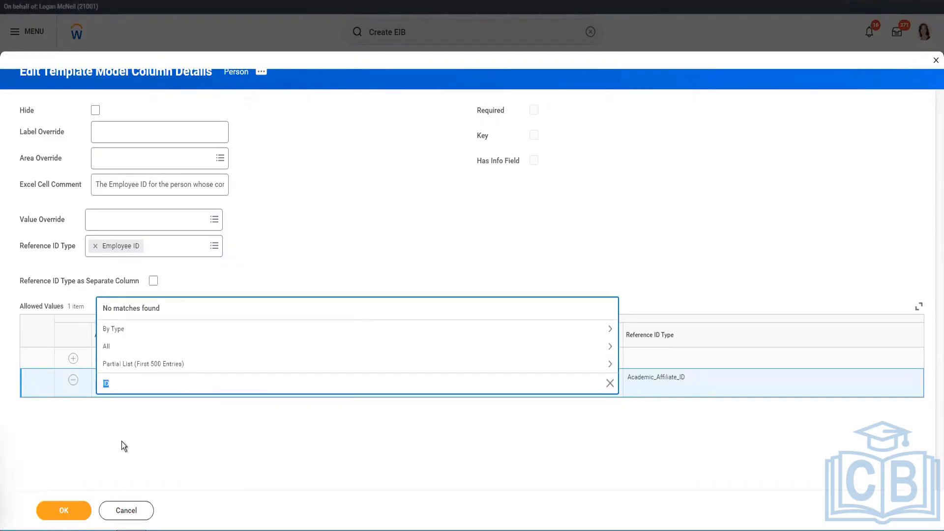
Step: Remove the unused allowed value row, save the Person column's details and return to the template model
left_click(78, 382)
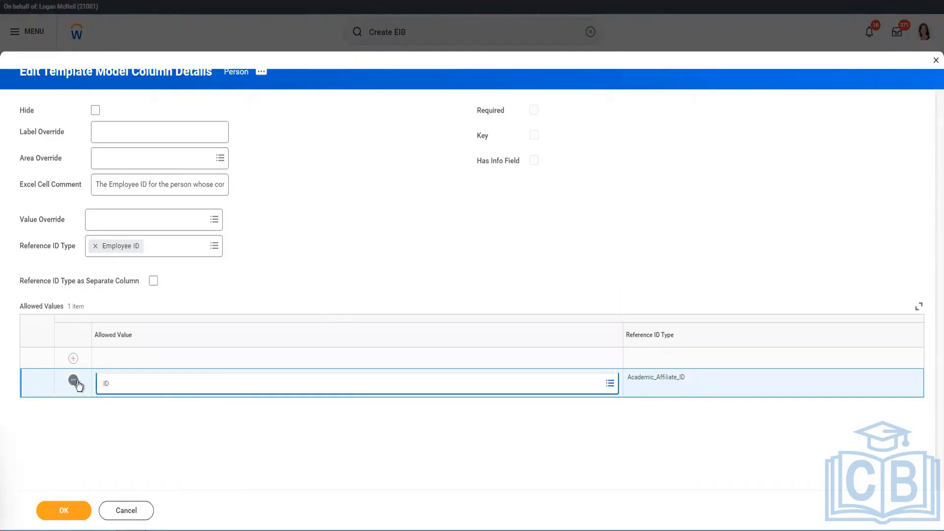
left_click(74, 381)
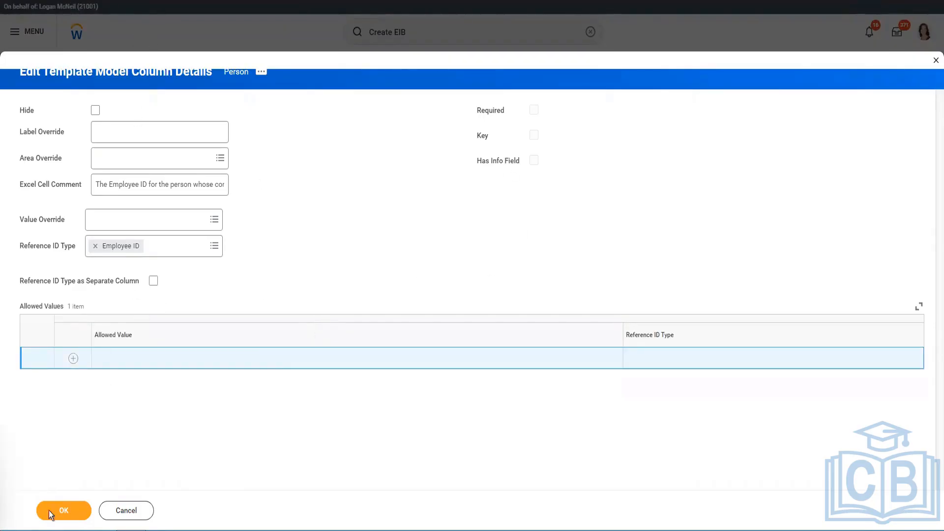
left_click(62, 511)
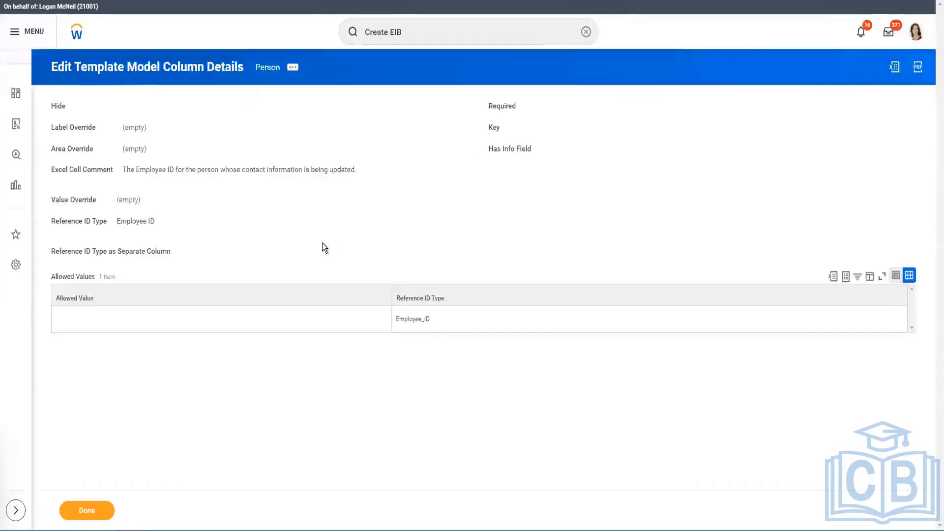
left_click(94, 515)
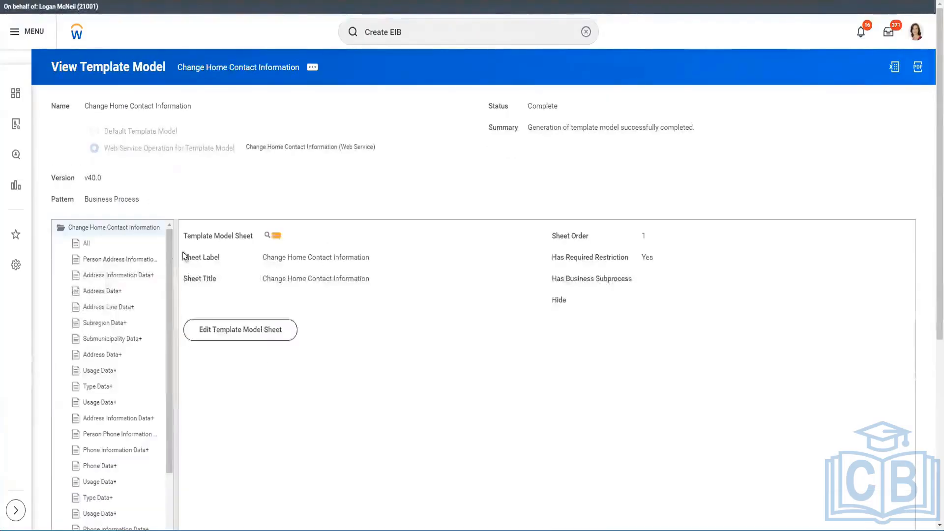
Step: Review the Person column's settings in the All area and the options for generating a spreadsheet template with data
left_click(117, 244)
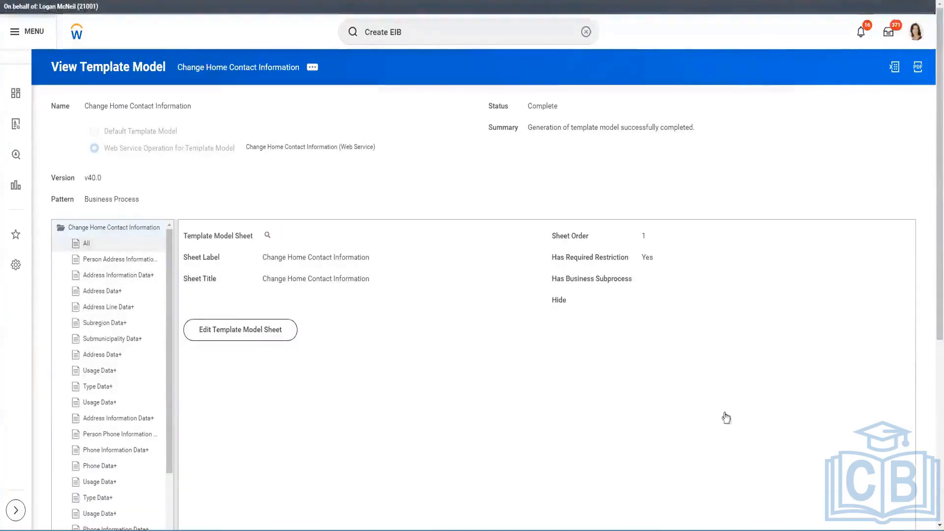
scroll(695, 249, "down", 1)
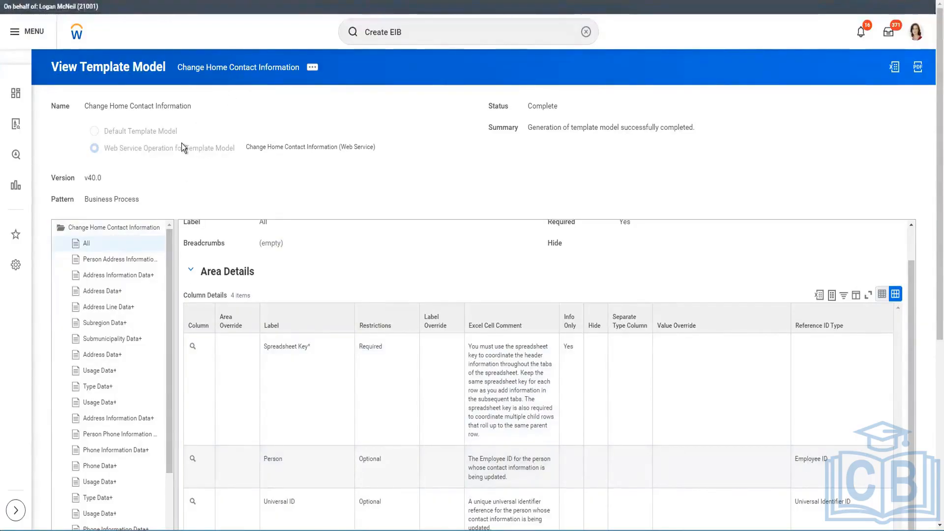
scroll(181, 143, "down", 4)
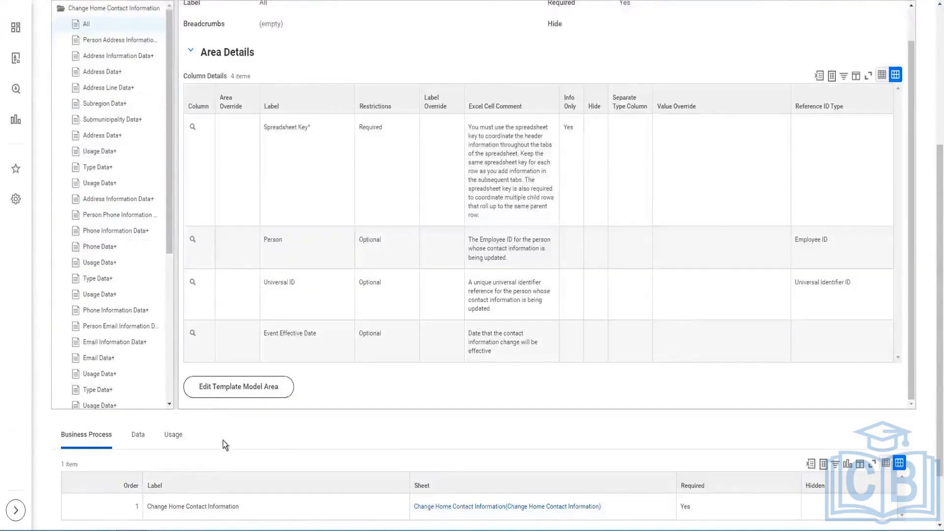
scroll(224, 436, "down", 2)
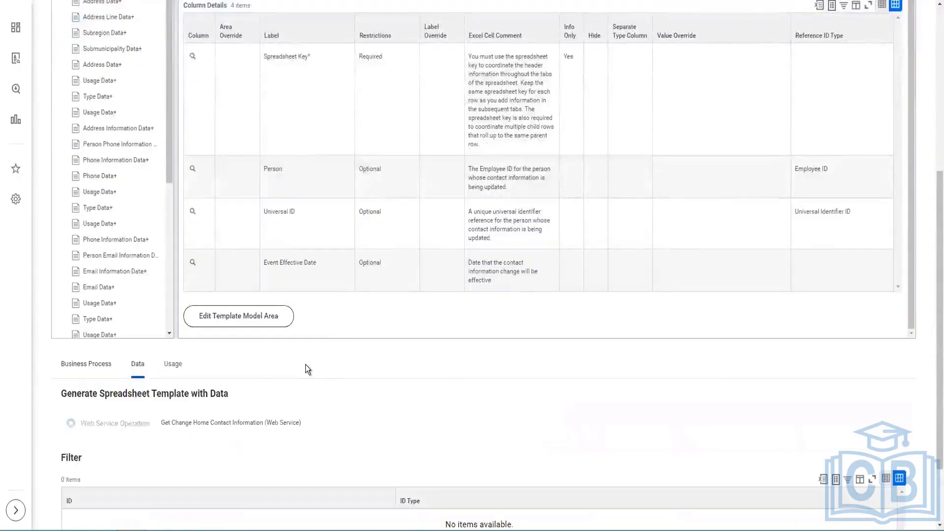
scroll(305, 365, "down", 2)
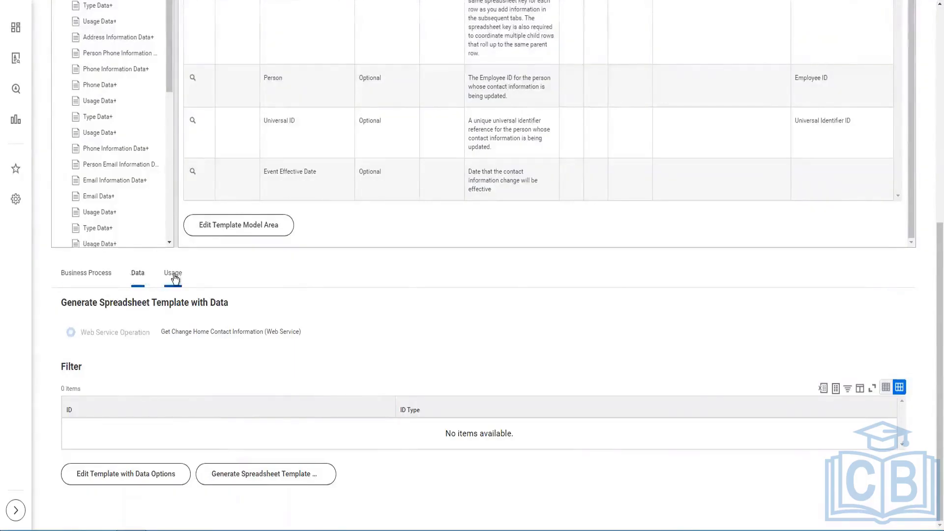
Step: Edit the template with data options to use a Condition Rule Filter with Employee ID as its reference ID type
left_click(146, 476)
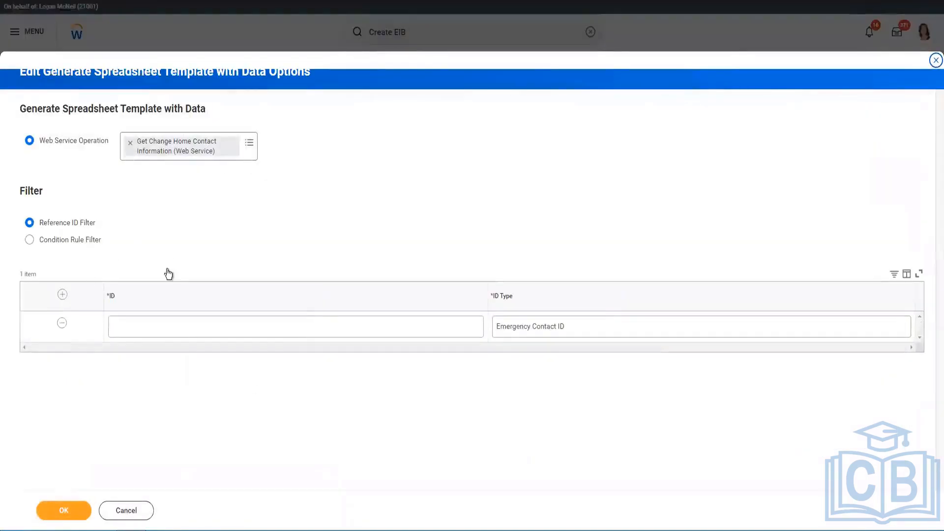
left_click(69, 241)
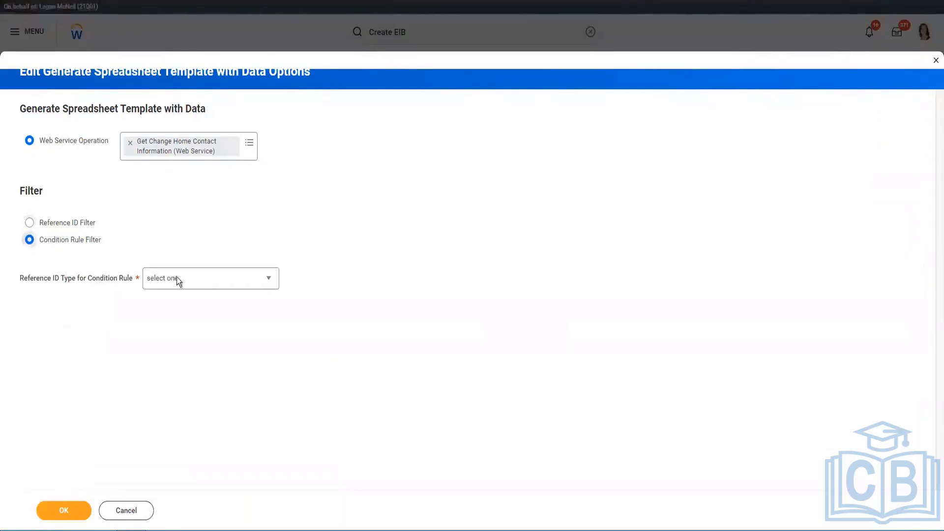
left_click(202, 288)
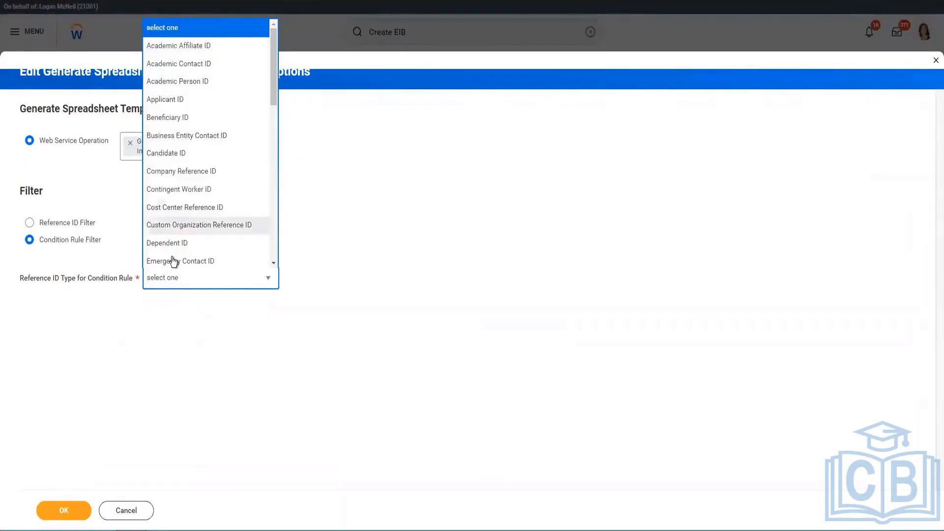
scroll(175, 263, "down", 1)
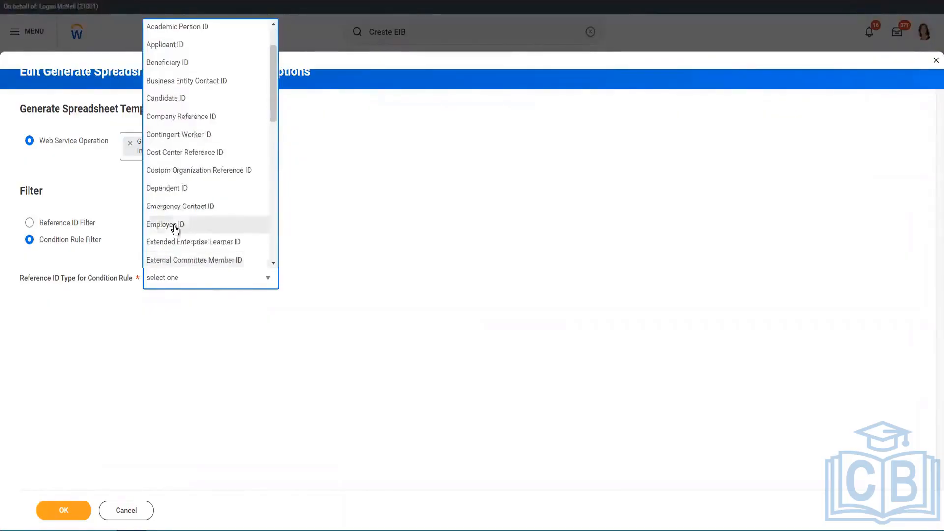
left_click(175, 224)
left_click(41, 514)
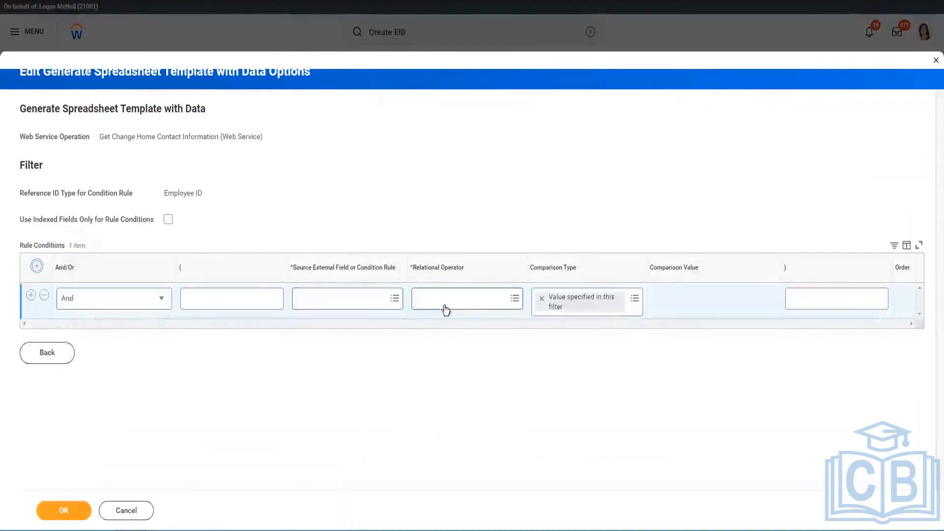
Step: Set the filter's rule condition to the Employee ID source field with the "equal to" relational operator
left_click(377, 298)
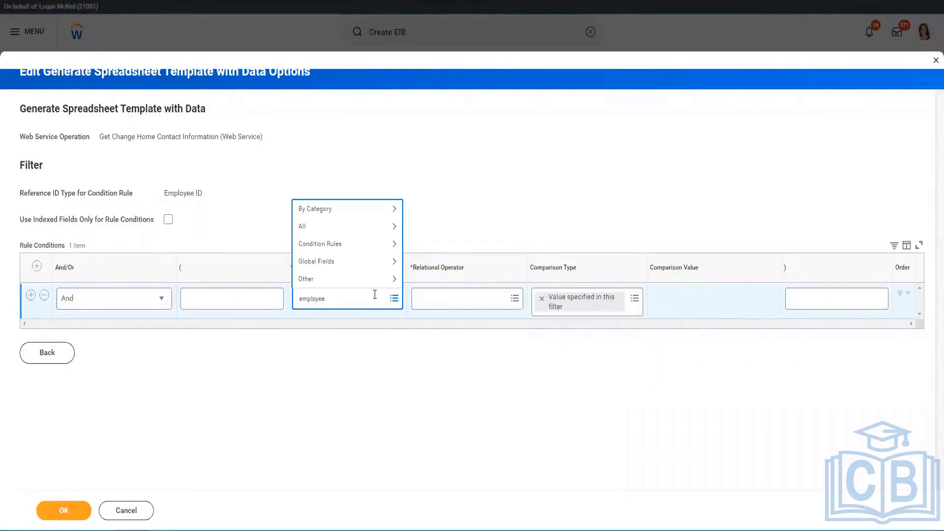
type("employee id")
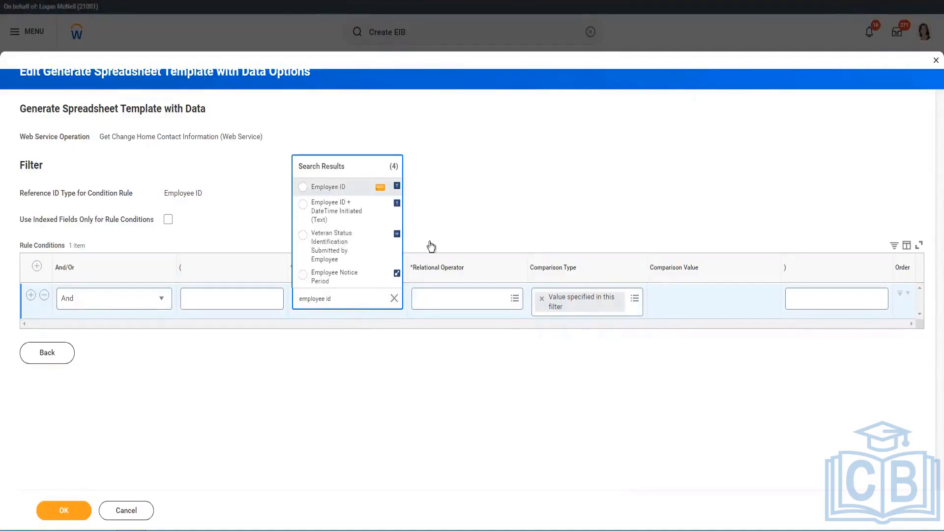
left_click(470, 301)
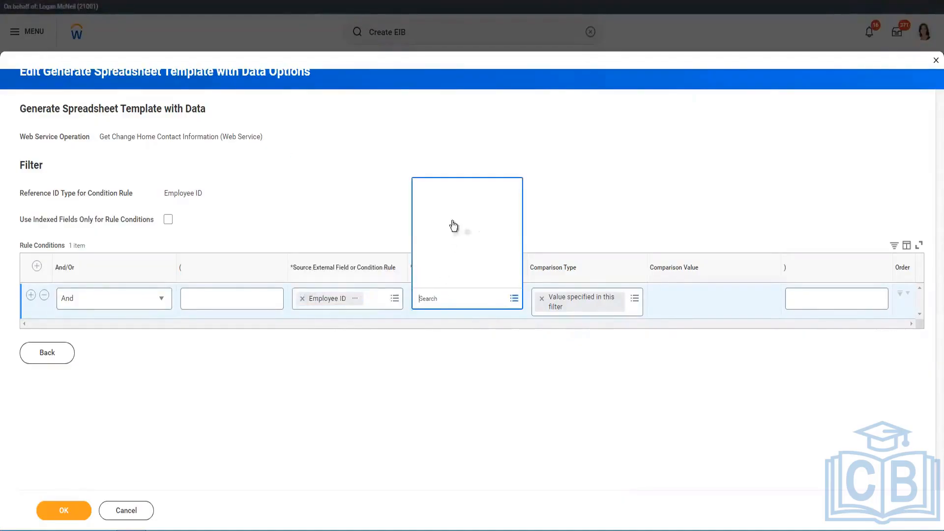
left_click(482, 266)
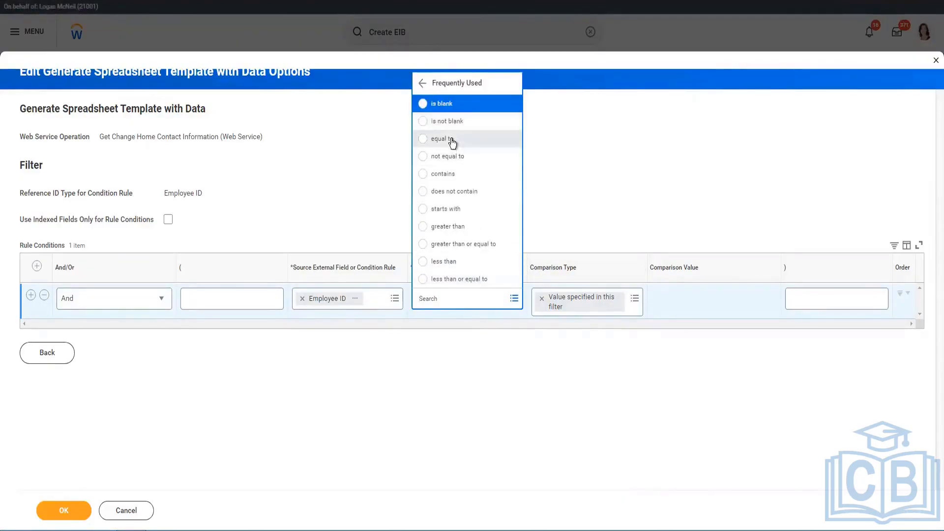
left_click(453, 140)
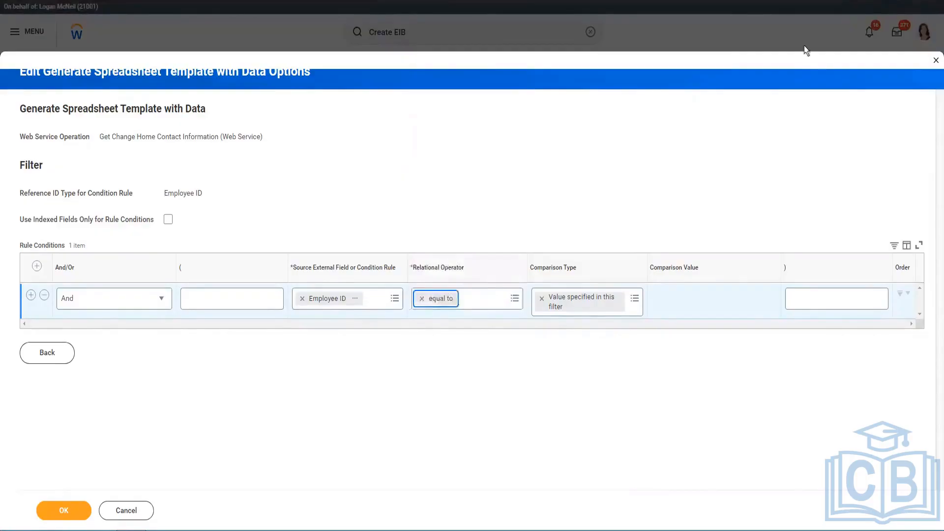
Step: Search for the employee by full name in a duplicate browser tab and open their profile from the People category
right_click(87, 1)
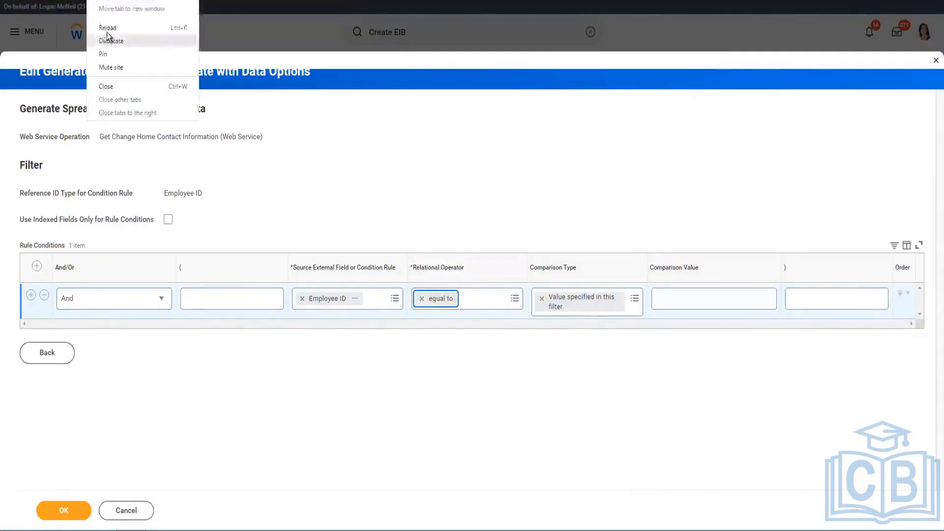
left_click(106, 40)
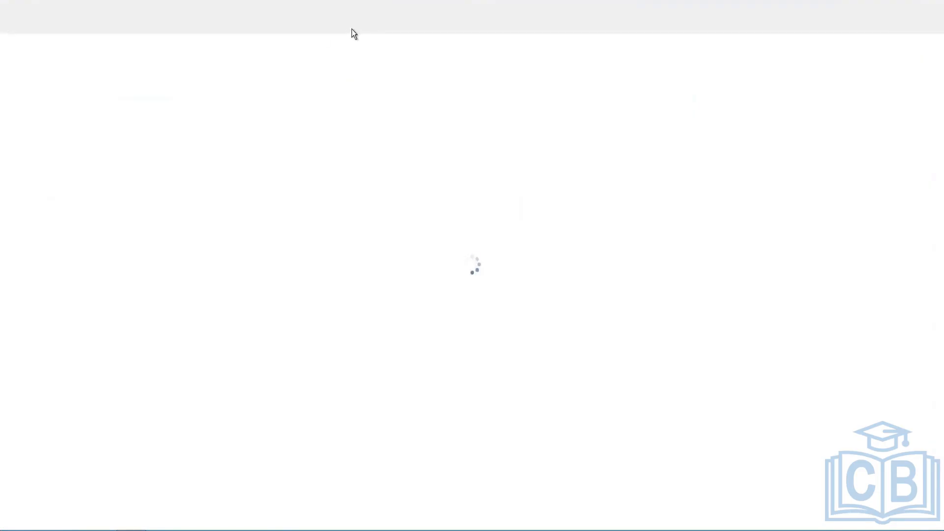
left_click(386, 29)
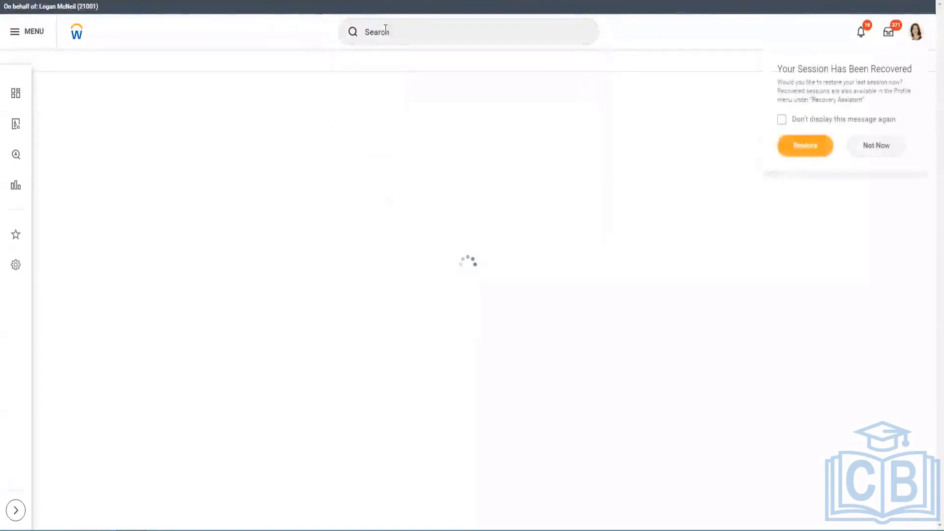
left_click(426, 28)
type("steve mo")
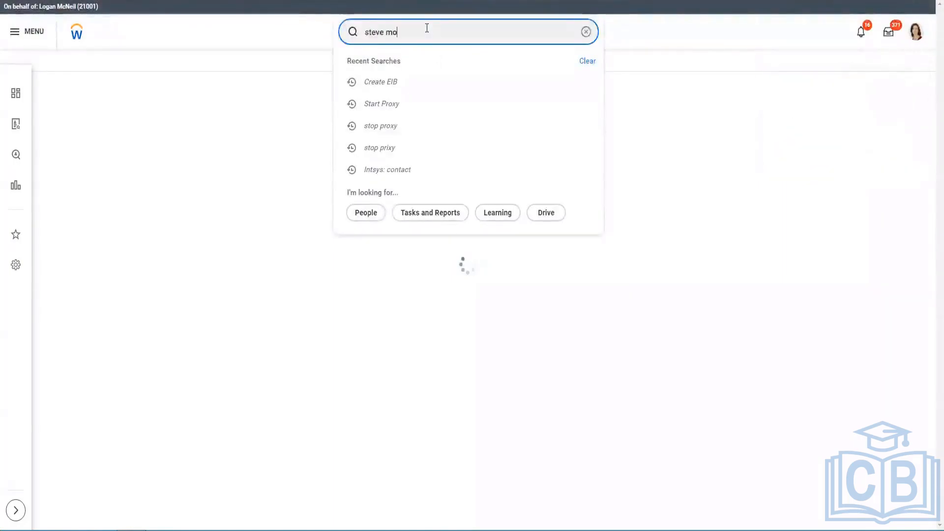
type("rgan")
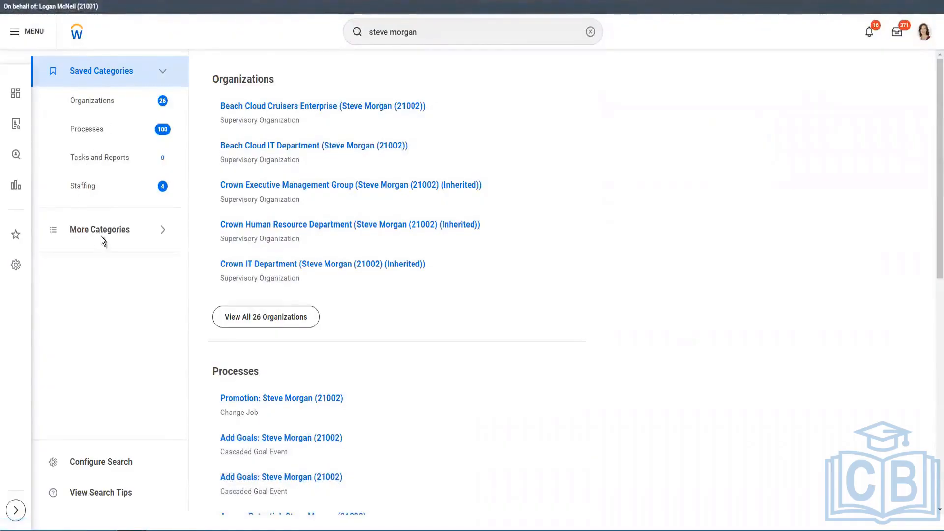
left_click(174, 242)
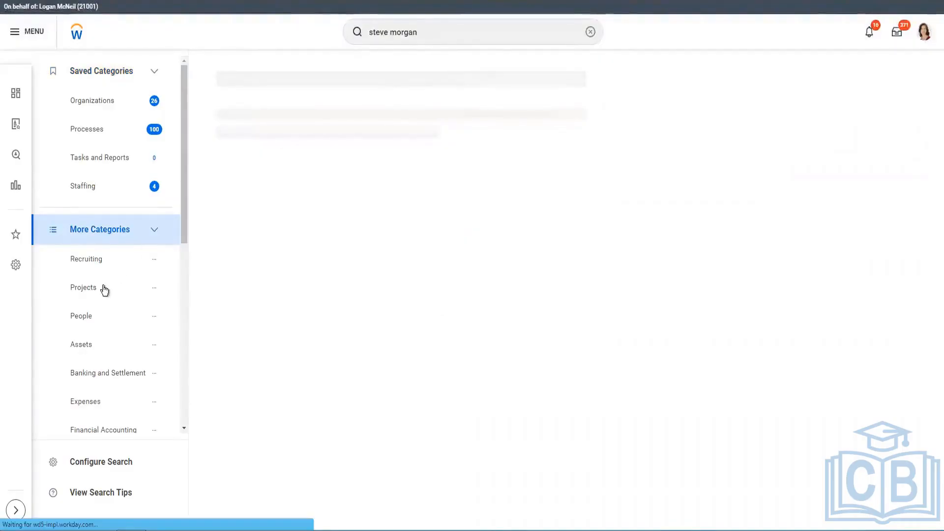
left_click(73, 325)
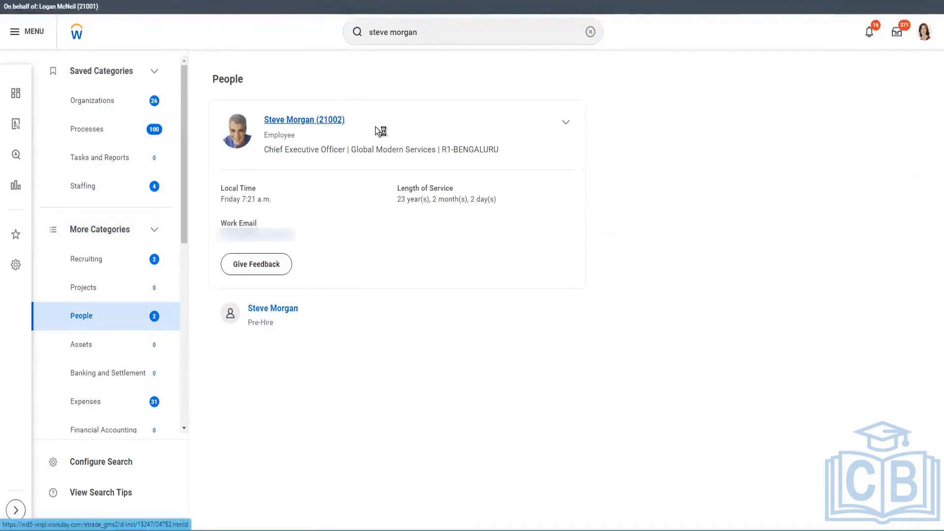
left_click(343, 122)
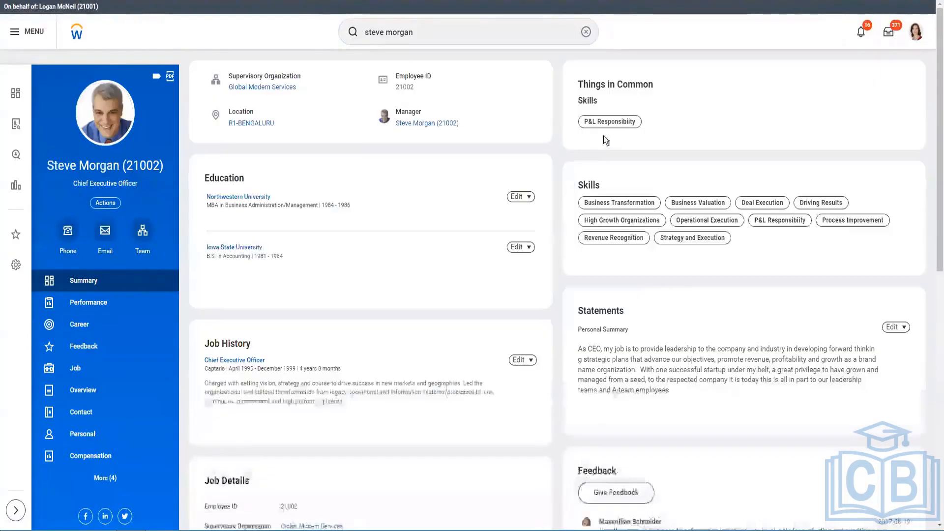
Step: Copy the employee ID from the worker profile into the rule condition's comparison value and save the filter
double_click(402, 87)
key("ctrl+c")
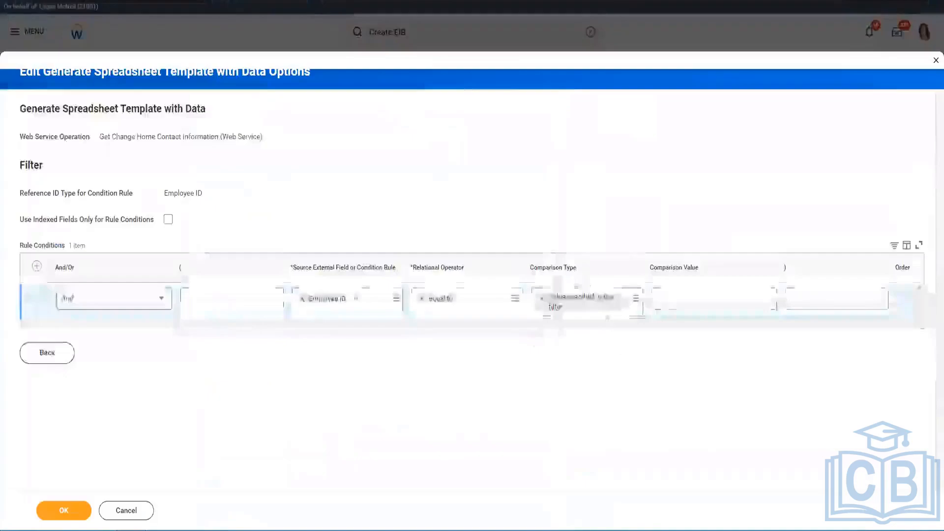
left_click(670, 299)
key("ctrl+v")
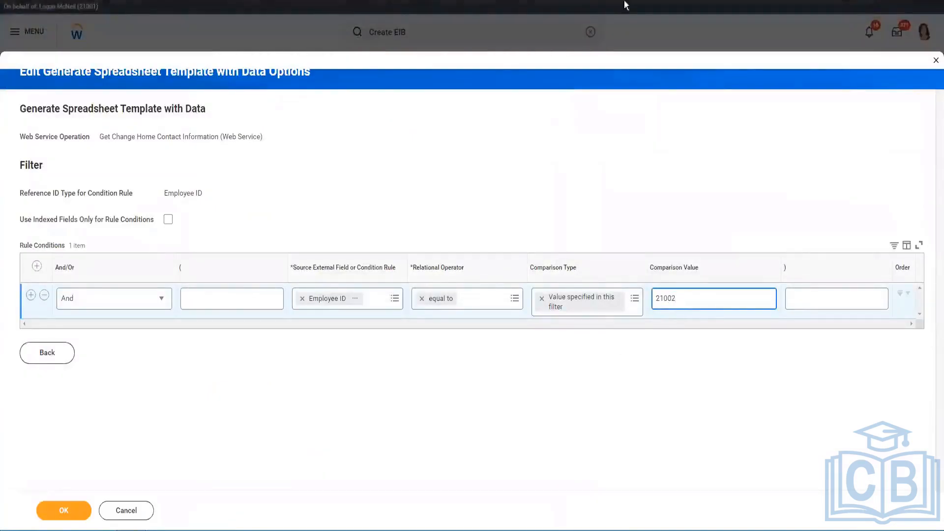
left_click(64, 510)
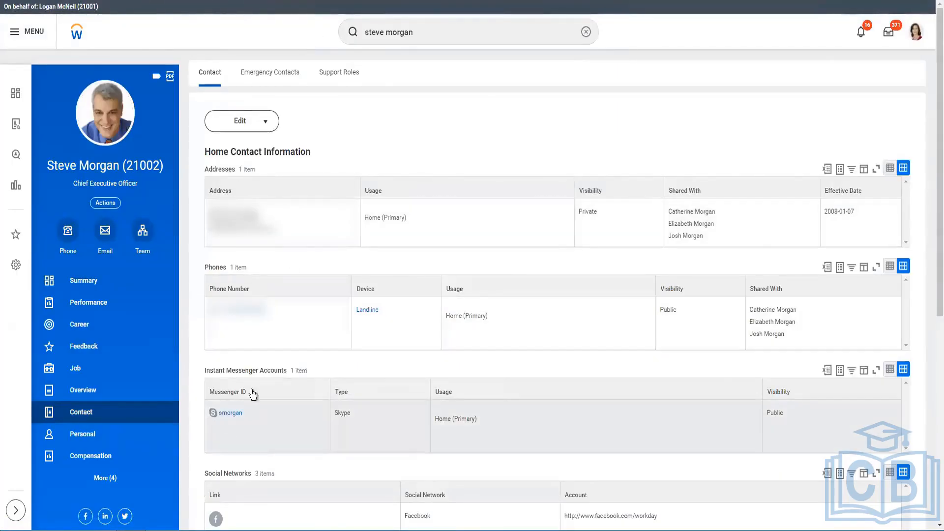
Step: Review the employee's home contact information on their profile and test the condition rule filter
scroll(267, 374, "down", 2)
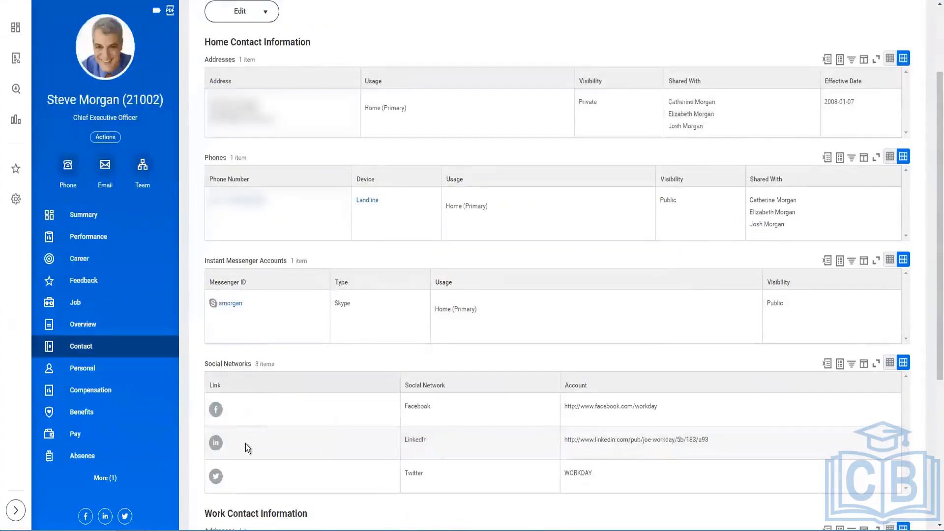
scroll(246, 443, "down", 3)
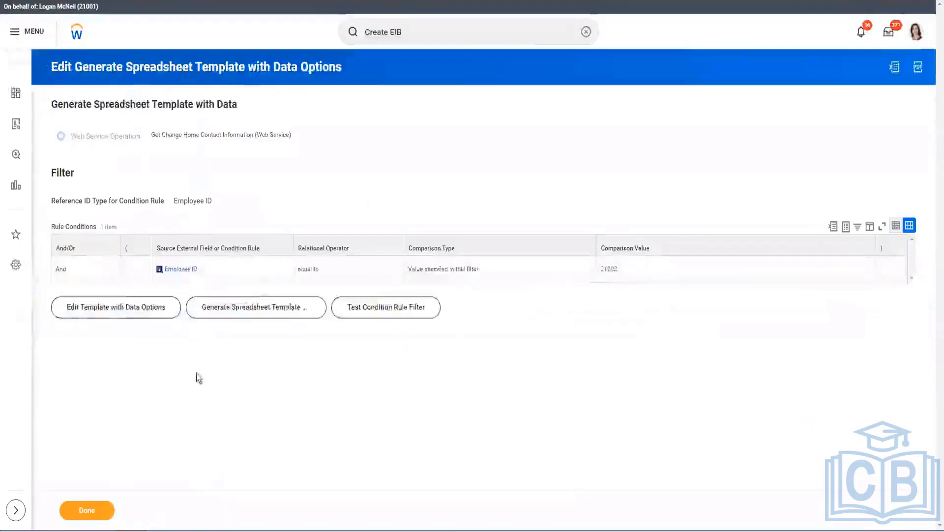
left_click(416, 308)
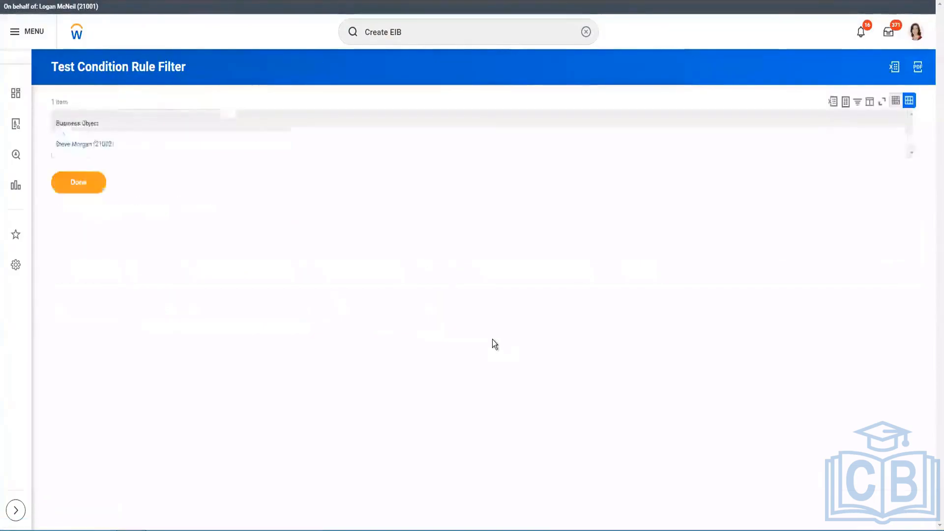
left_click(95, 178)
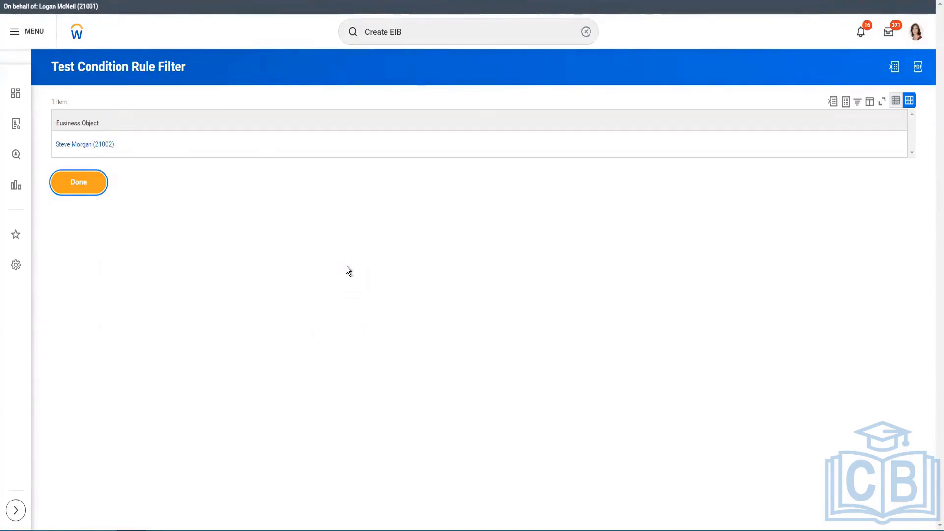
Step: Generate the Change Home Contact Information spreadsheet template in XLSX format with Generate Spreadsheet with Data enabled
scroll(170, 176, "down", 6)
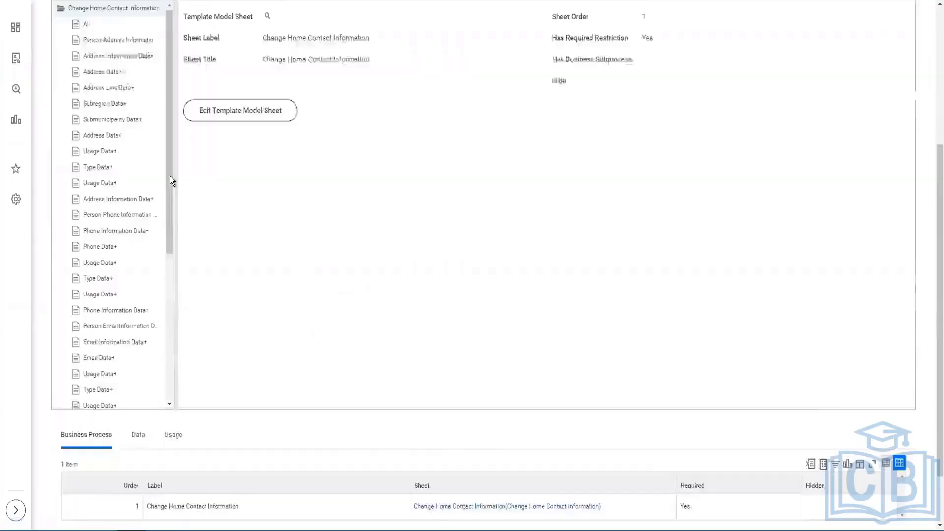
left_click(139, 372)
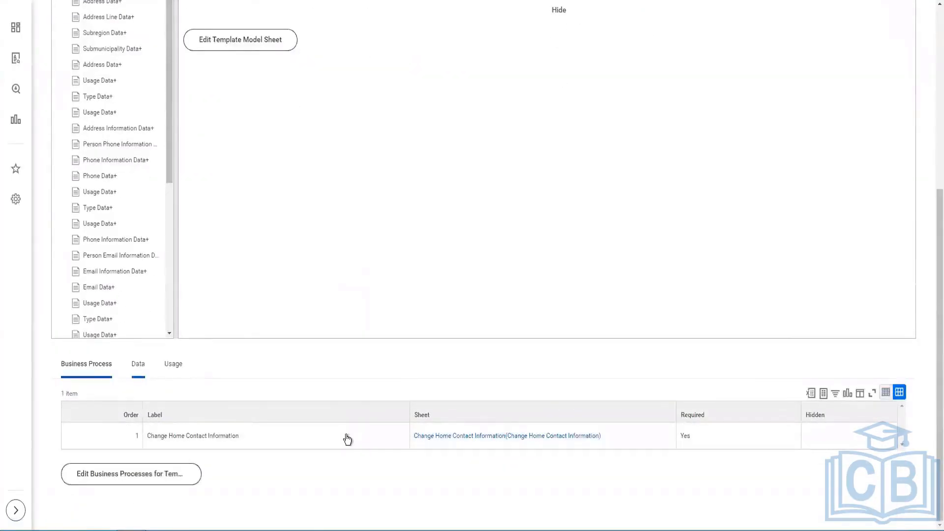
scroll(228, 358, "down", 3)
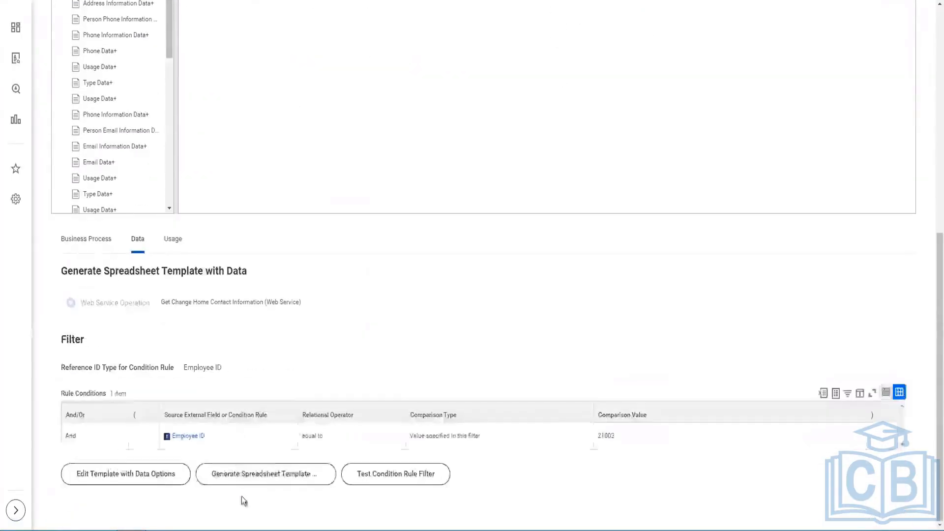
left_click(285, 473)
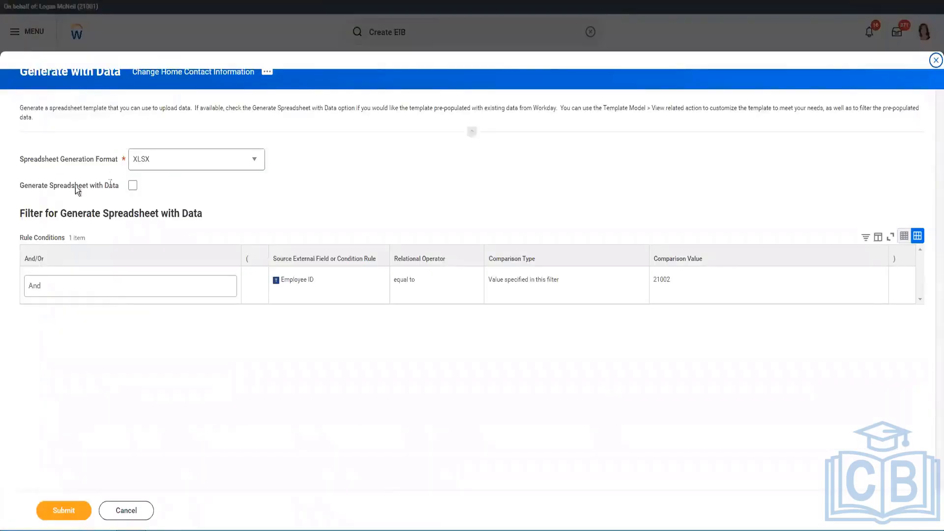
left_click_drag(28, 186, 111, 181)
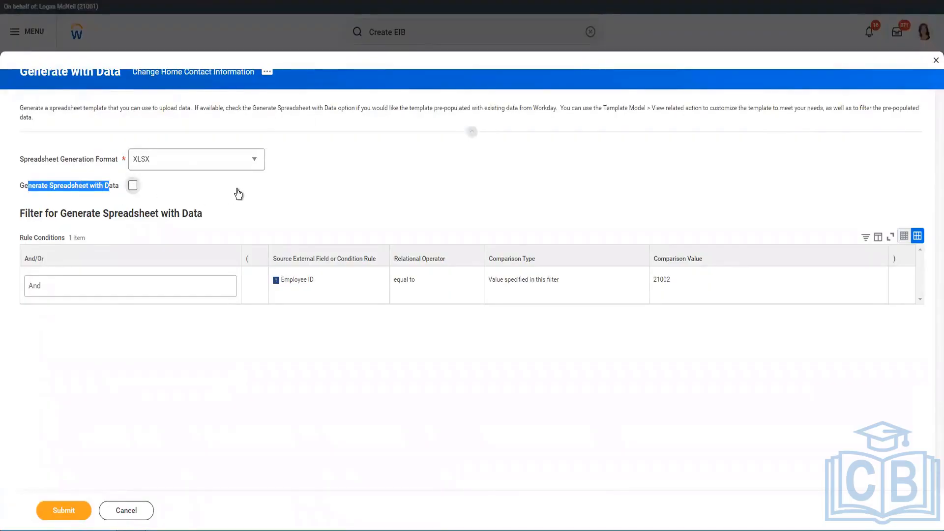
left_click(133, 186)
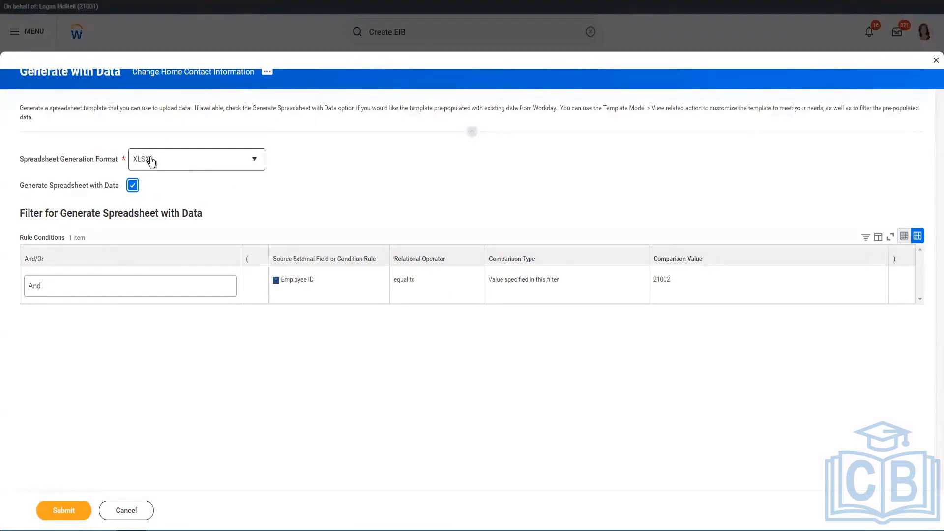
left_click(75, 518)
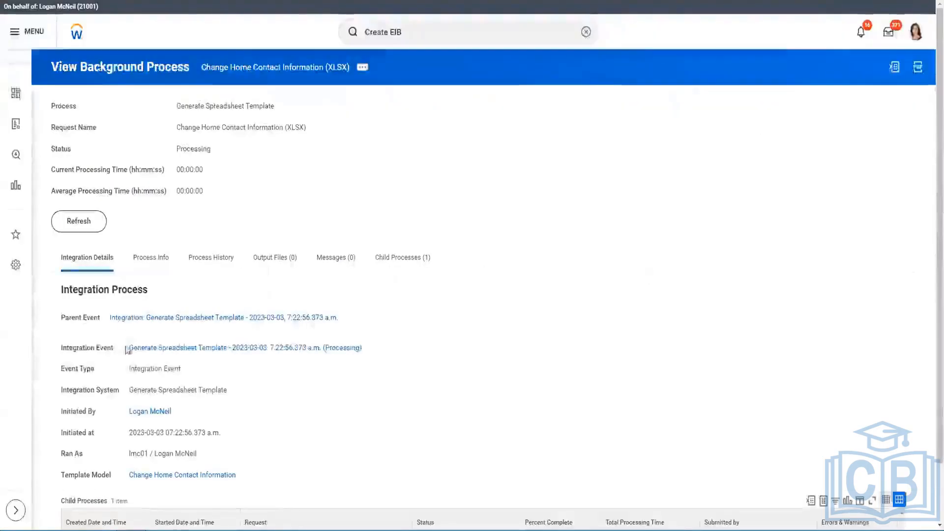
Step: Refresh the background process until it completes and download the output file Change_Home_Contact_Information.xlsx
left_click(78, 220)
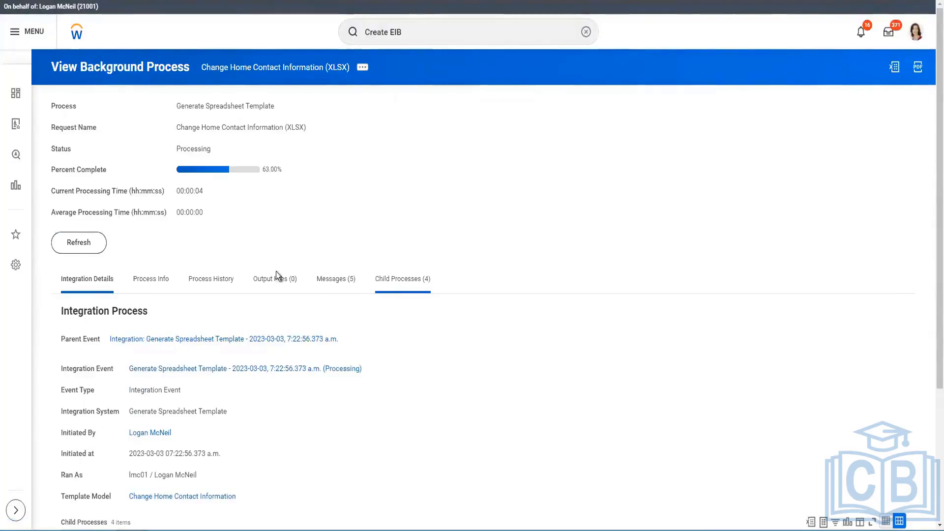
left_click(79, 243)
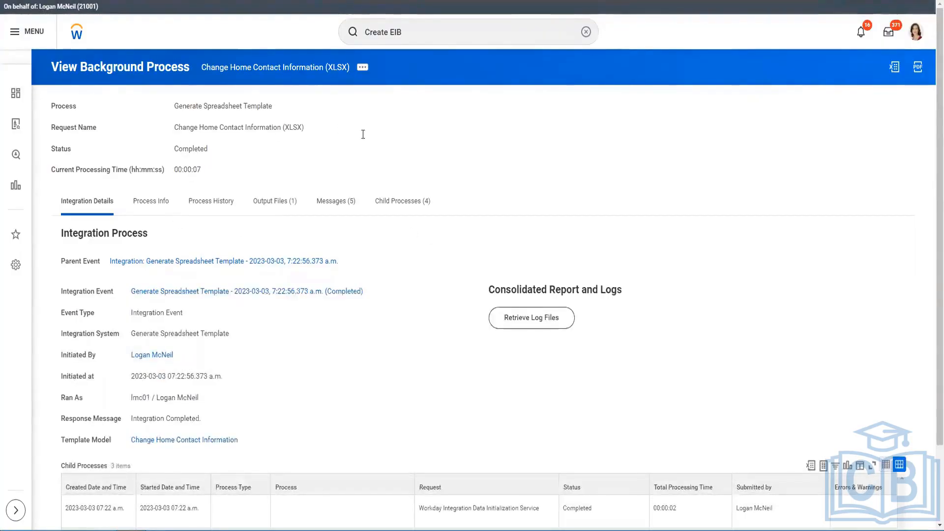
left_click(266, 207)
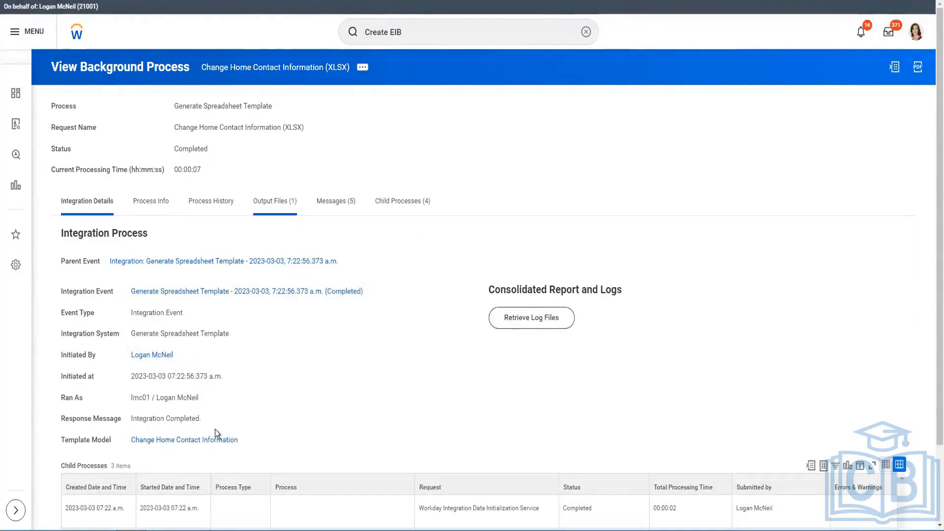
left_click(212, 312)
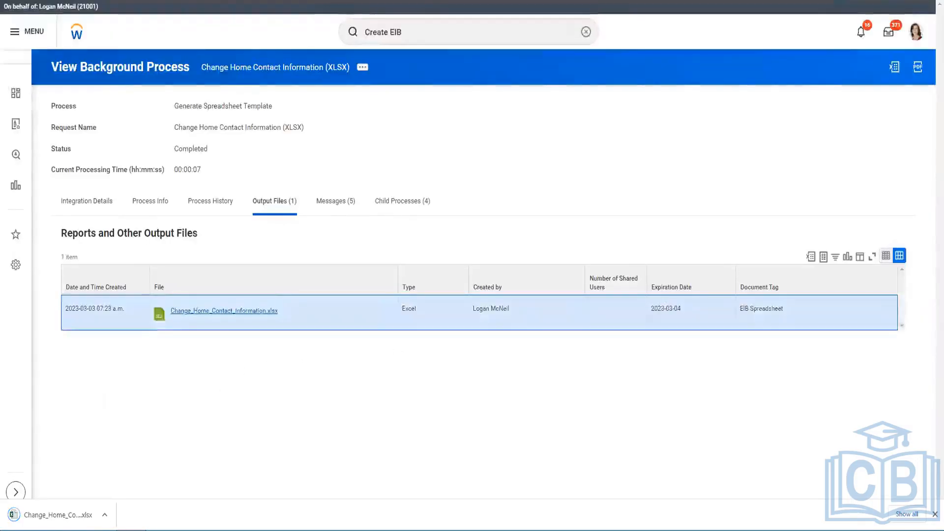
Step: Open the downloaded workbook in Excel and check the Person value on the Change Home Contact Information sheet
left_click(57, 514)
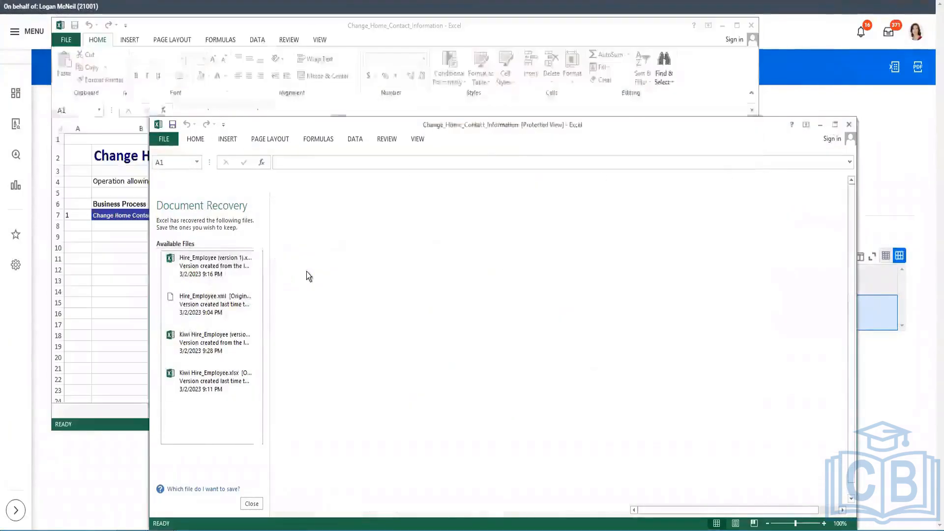
left_click(738, 26)
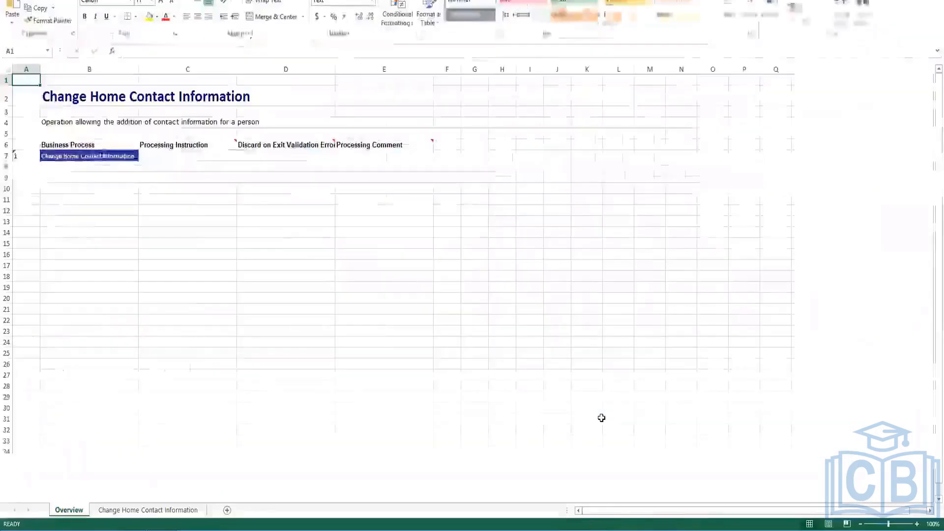
left_click(142, 514)
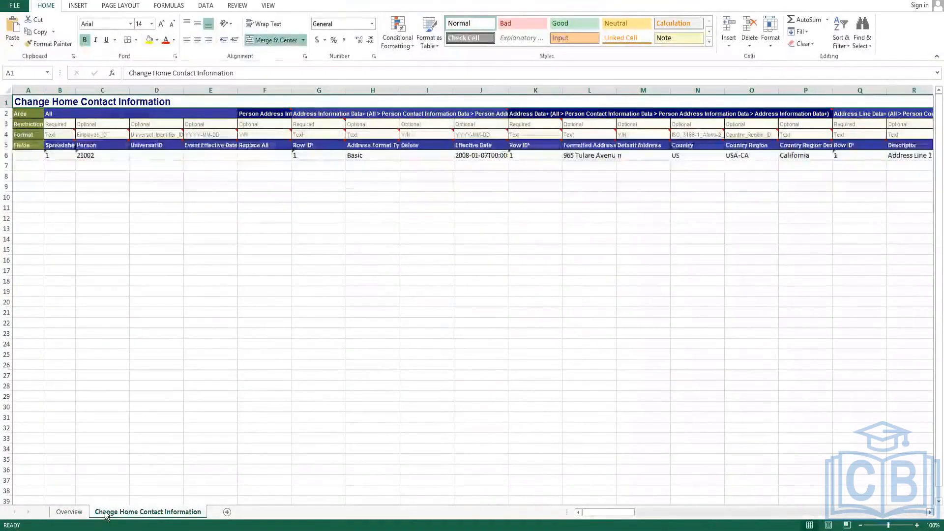
left_click(89, 157)
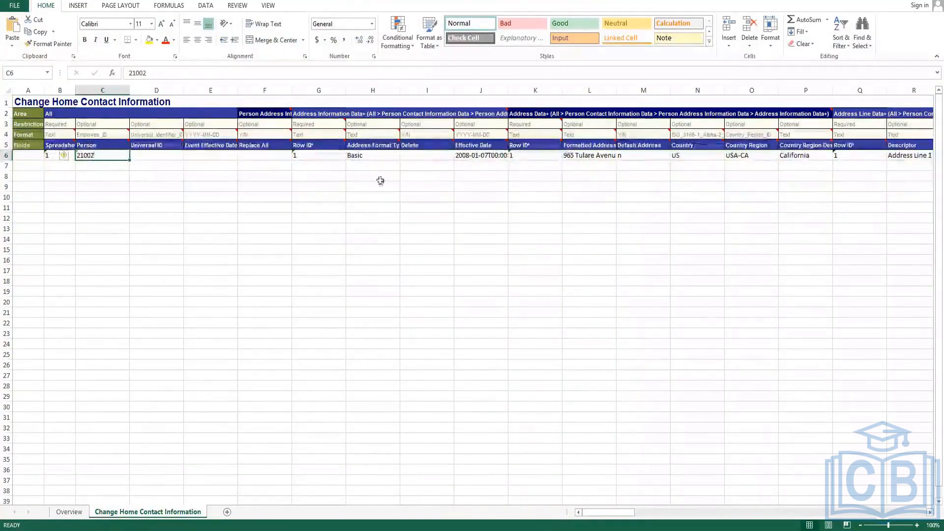
Step: Review the employee's prefilled address format type, effective date, formatted address and remaining columns in row 6
left_click(361, 155)
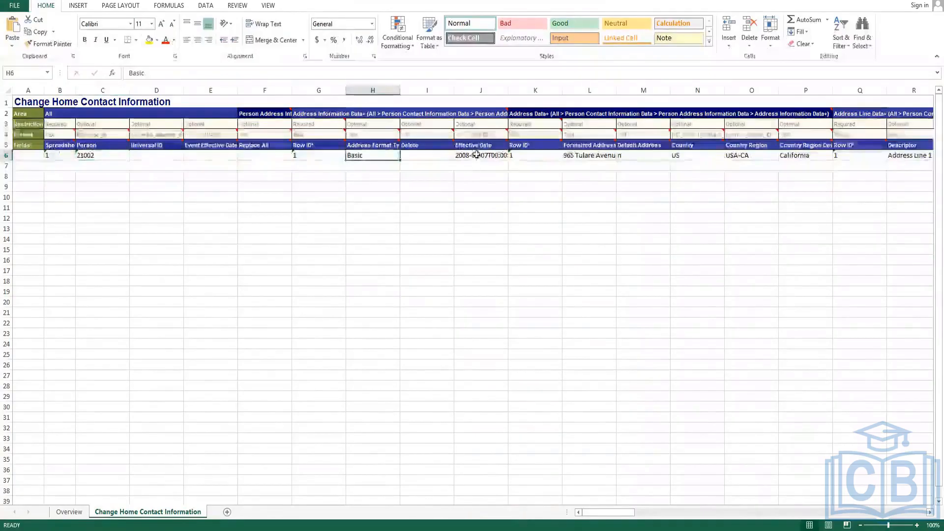
left_click(485, 156)
left_click(595, 155)
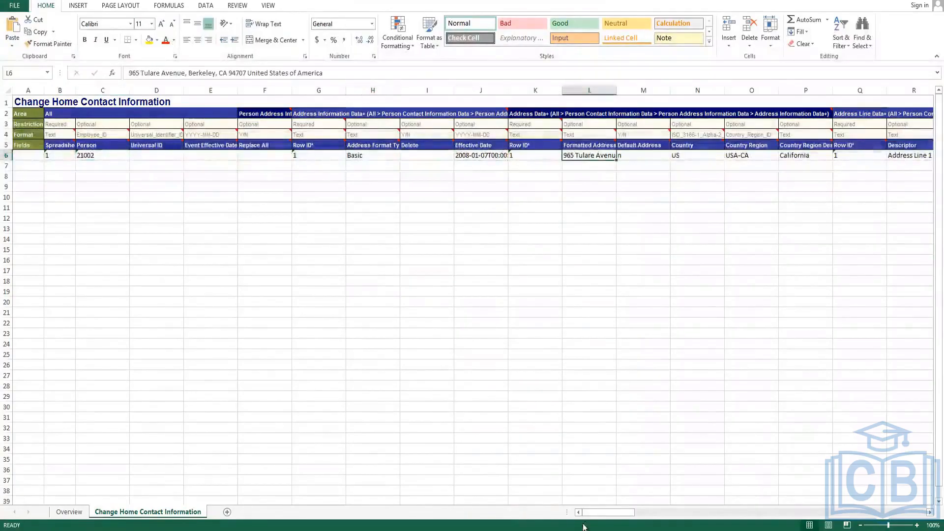
left_click_drag(615, 513, 196, 494)
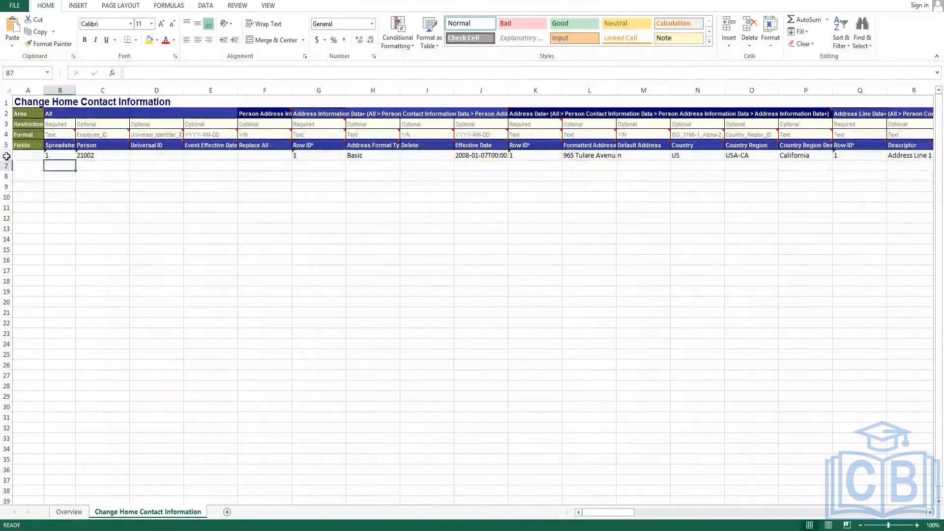
Step: Highlight the whole prefilled data row 6 with an orange fill color
left_click(7, 156)
left_click(157, 40)
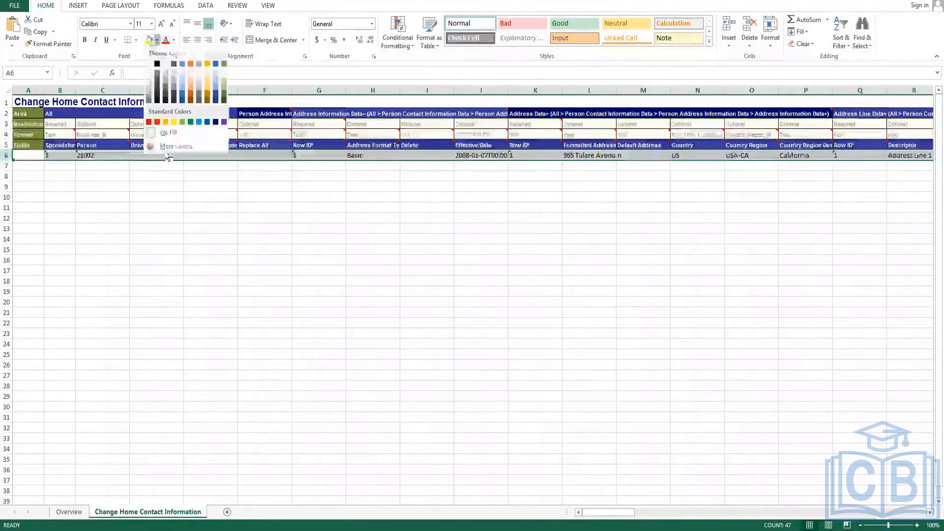
left_click(192, 95)
left_click(97, 189)
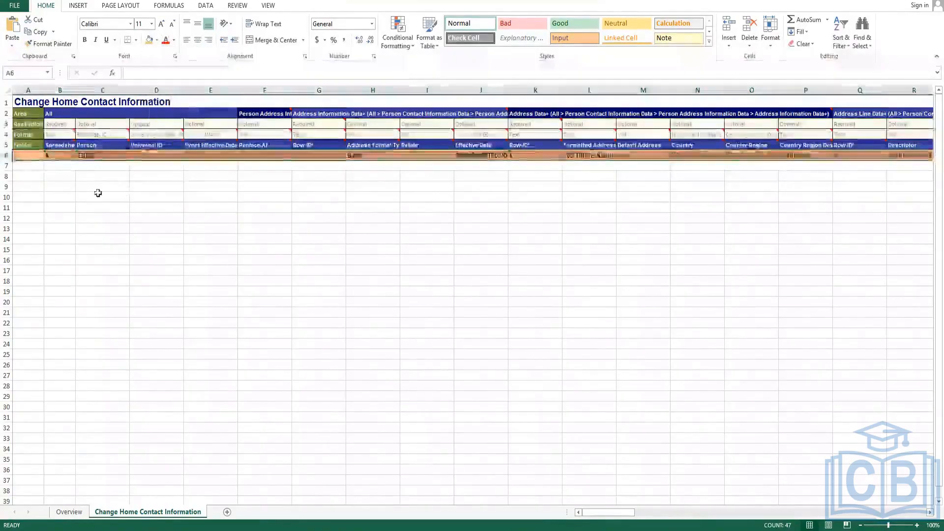
Step: Start a new record in row 8 with spreadsheet key 1 and the employee's ID in the Person column
left_click(58, 176)
type("1")
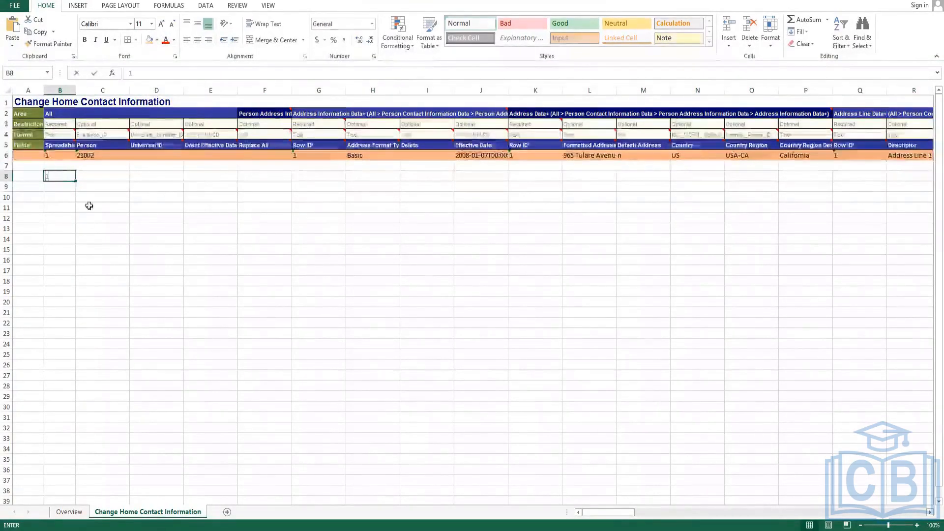
key("Tab")
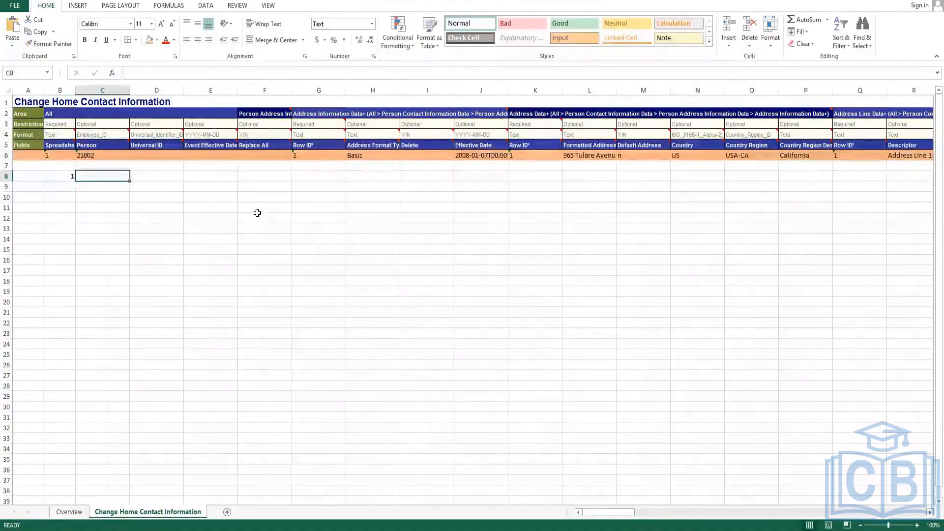
type("2100")
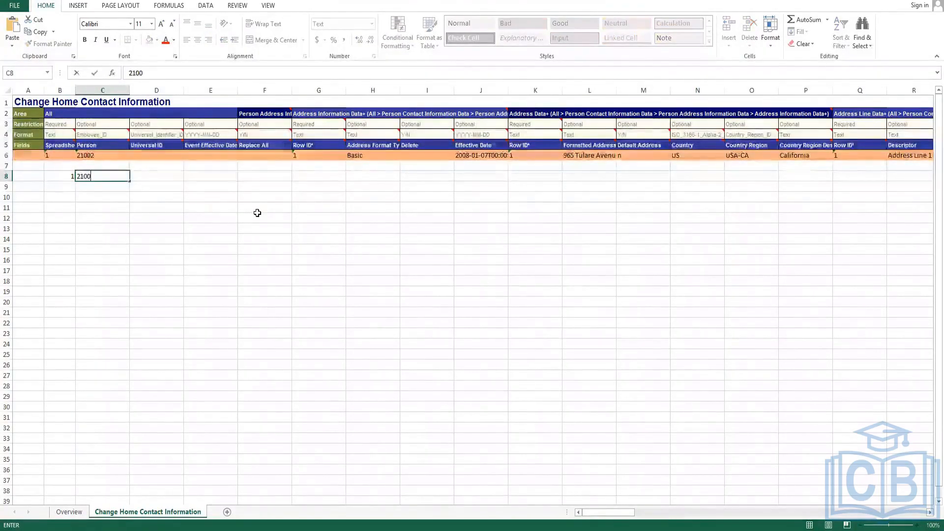
type("2")
Step: Enter 1 as the Address Information Row ID and Basic as the Address Format Type in row 8
left_click(307, 174)
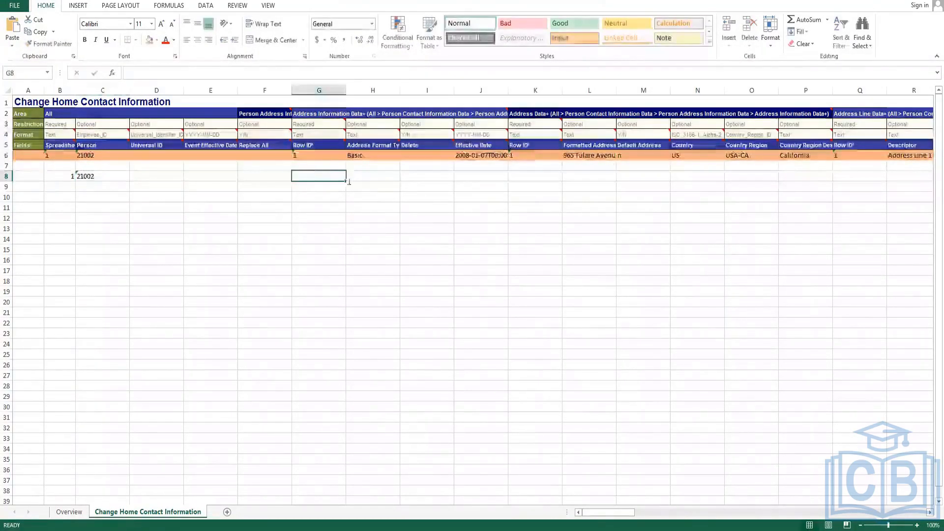
type("1")
key("Tab")
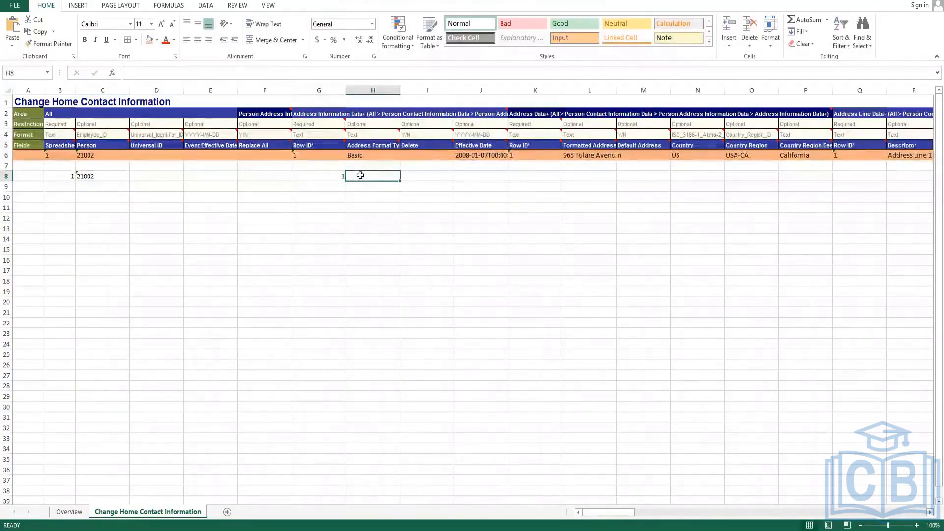
type("Basic")
key("Tab")
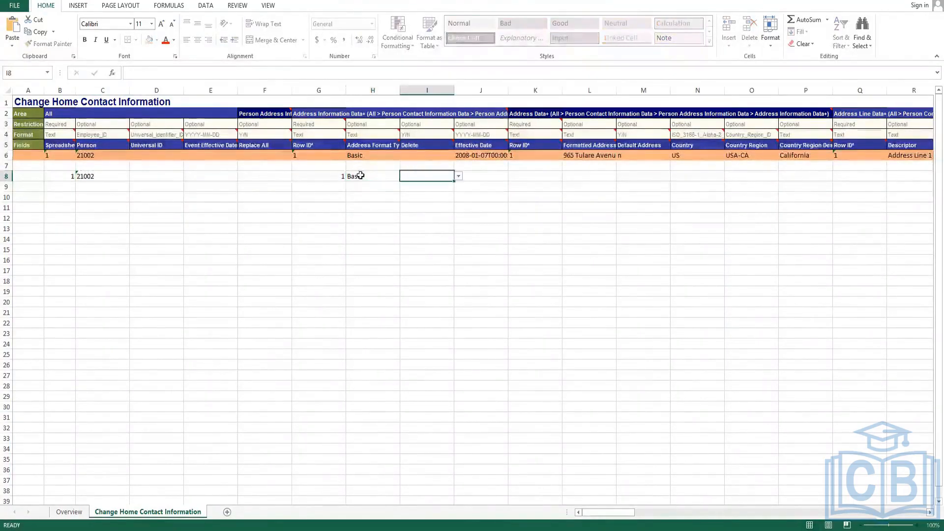
Step: Enter 2023-03-03 as the address Effective Date in row 8
left_click(479, 178)
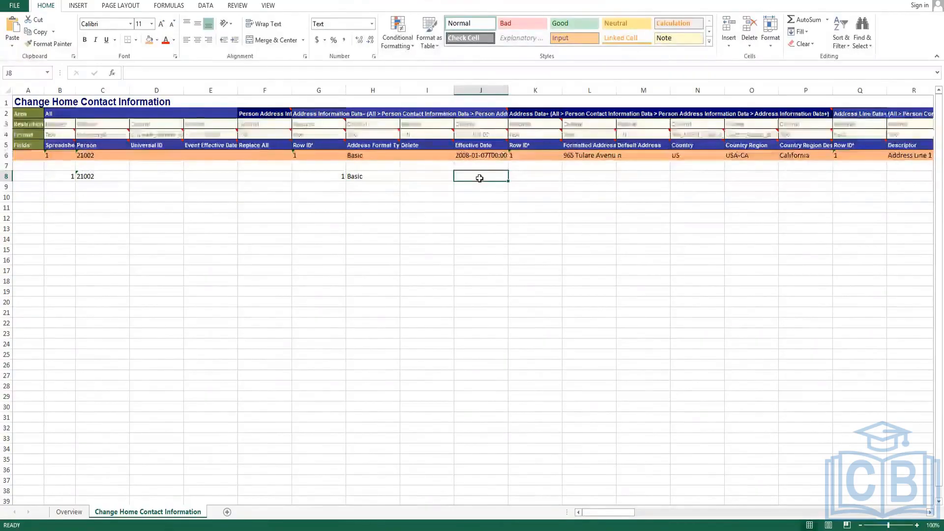
type("2023-03")
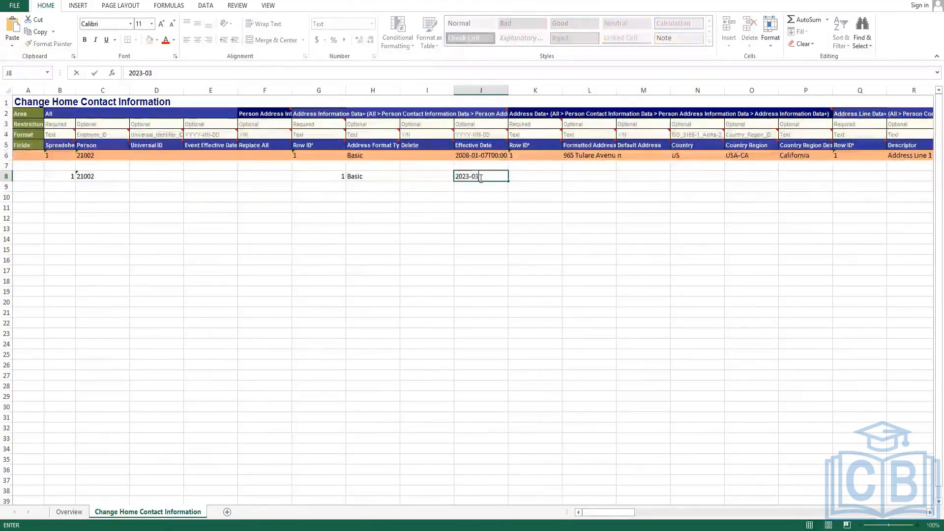
type("-")
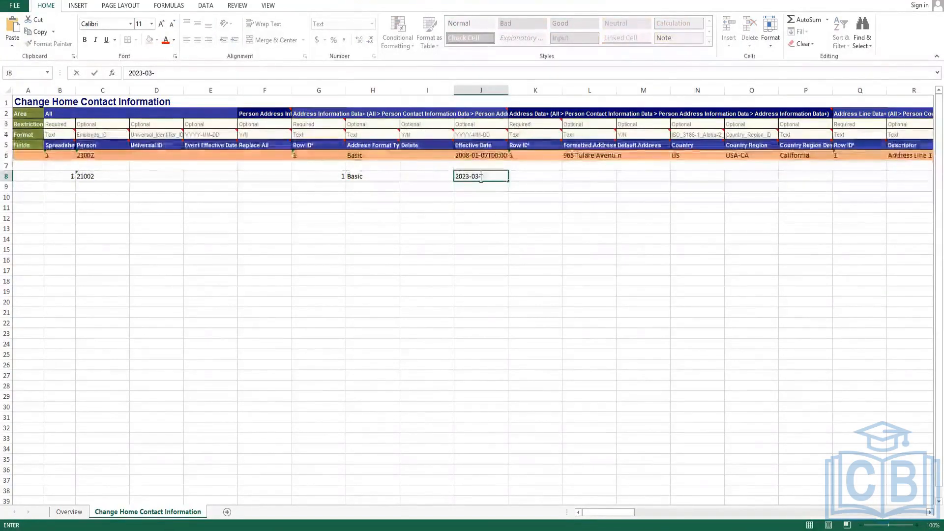
type("03")
key("Return")
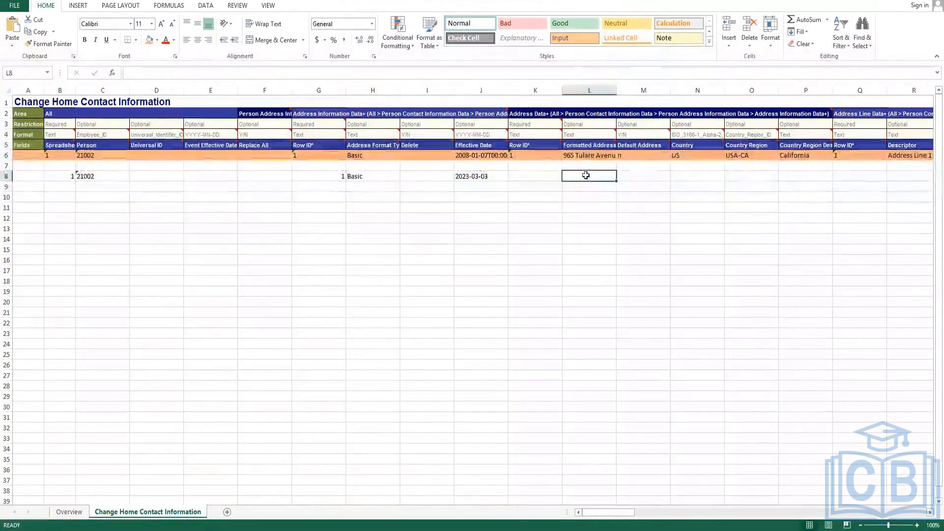
Step: Enter the employee's new full home address in the Formatted Address cell of row 8, using the row 6 address as reference
left_click(598, 155)
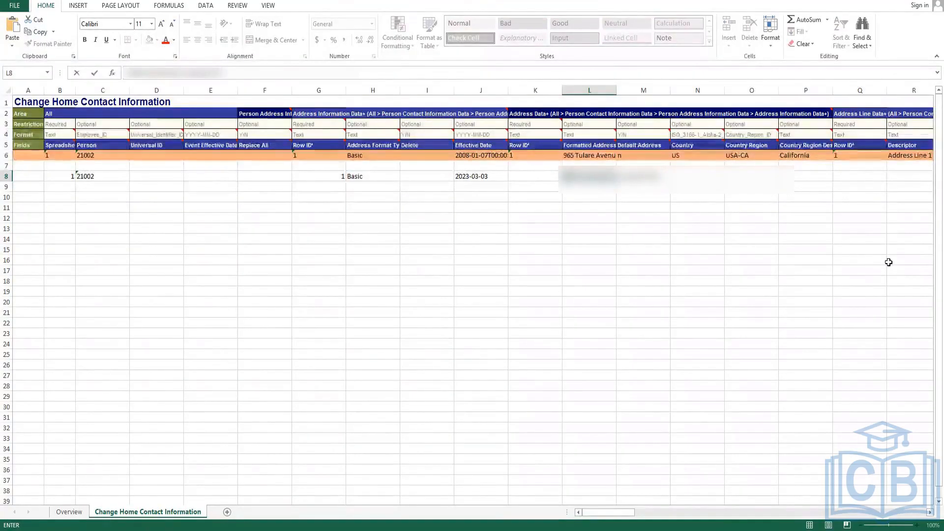
type("CA")
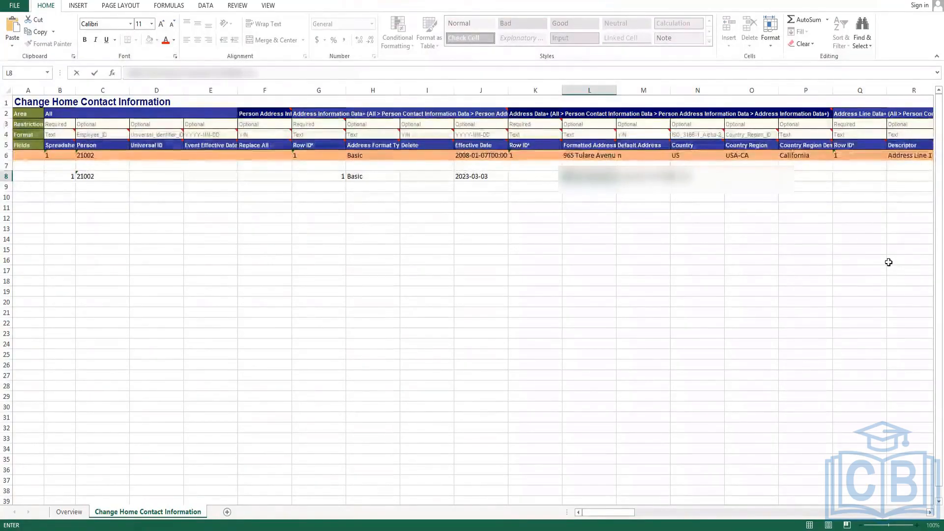
type("United States")
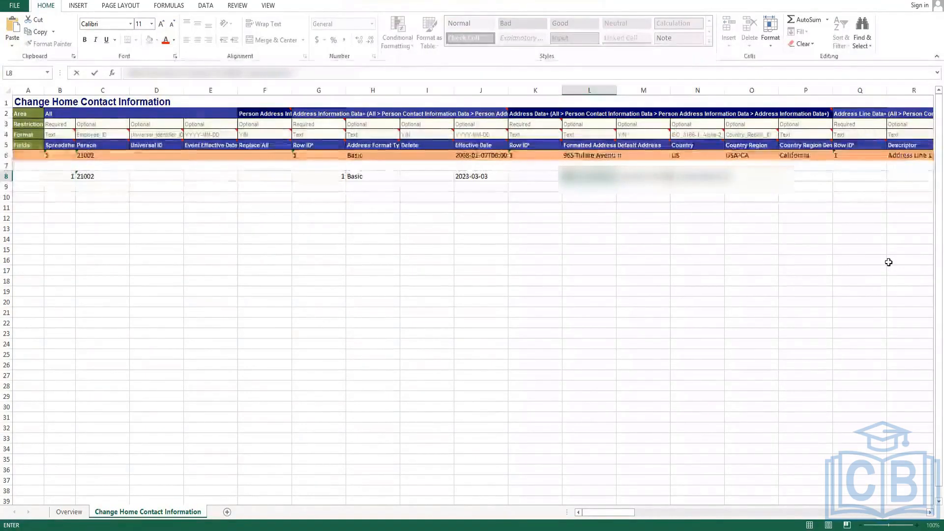
type("America")
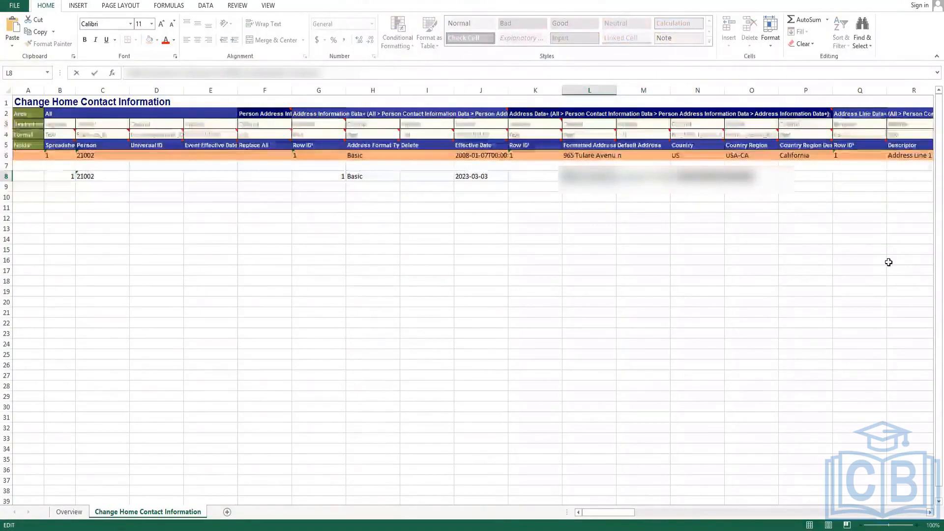
key("BackSpace")
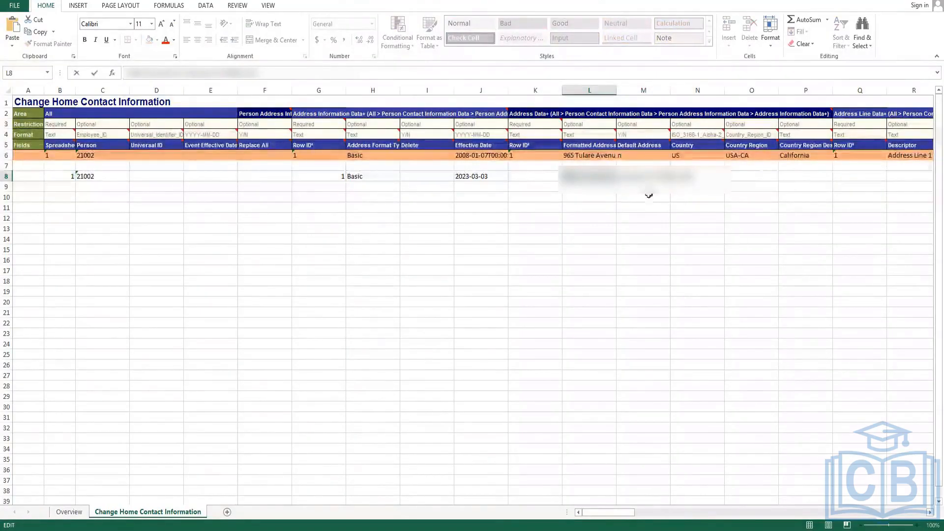
left_click(630, 197)
Step: Check the format row for Formatted Address, Country and Country Region, including the available Country ID types
left_click(600, 136)
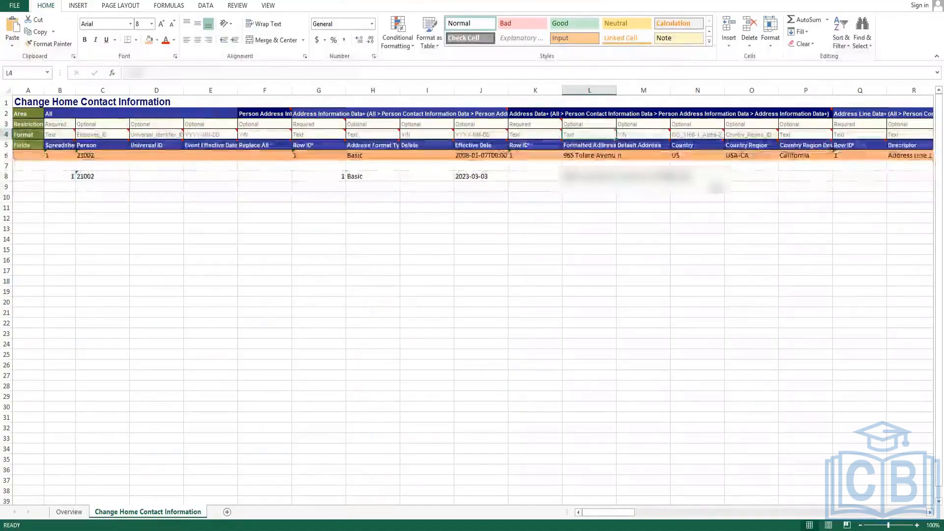
left_click(715, 133)
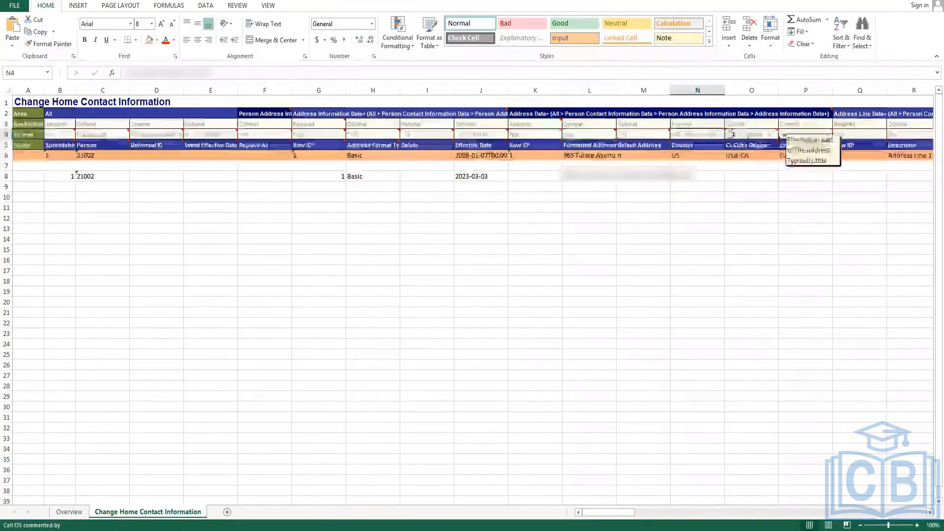
left_click(728, 135)
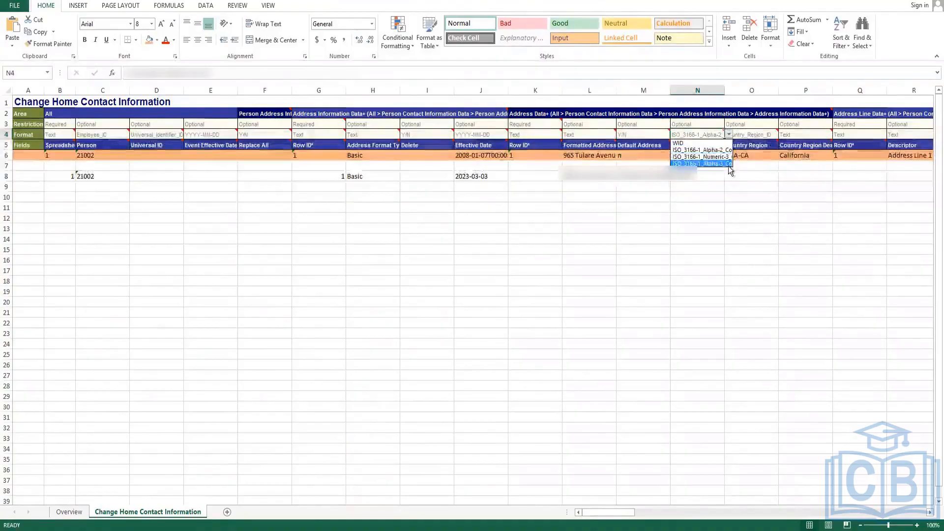
double_click(725, 90)
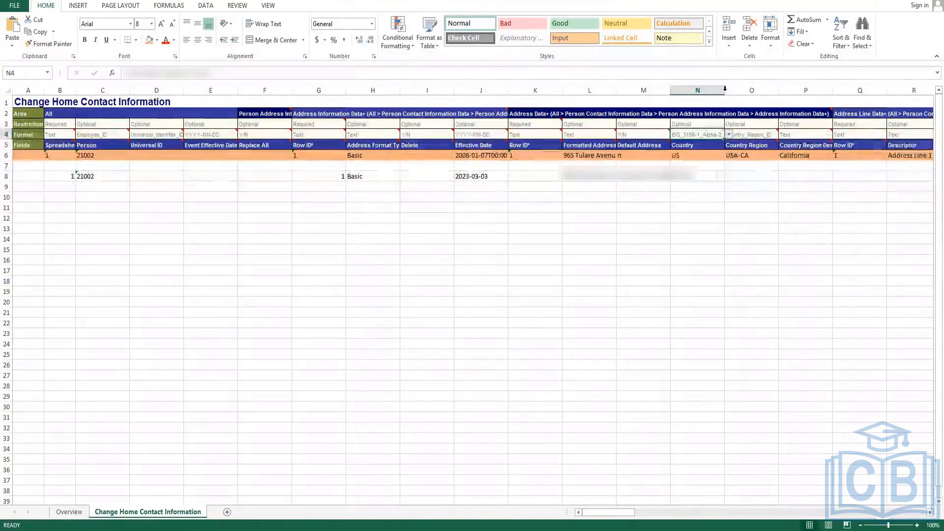
left_click(744, 137)
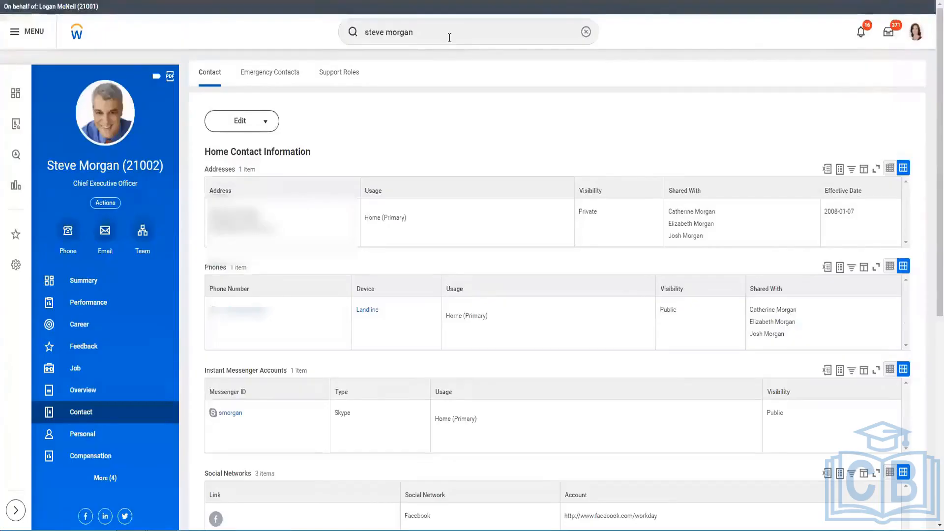
Step: Switch to Workday, search for "United States", and look through the results, including those under More Categories
left_click(450, 37)
type("United")
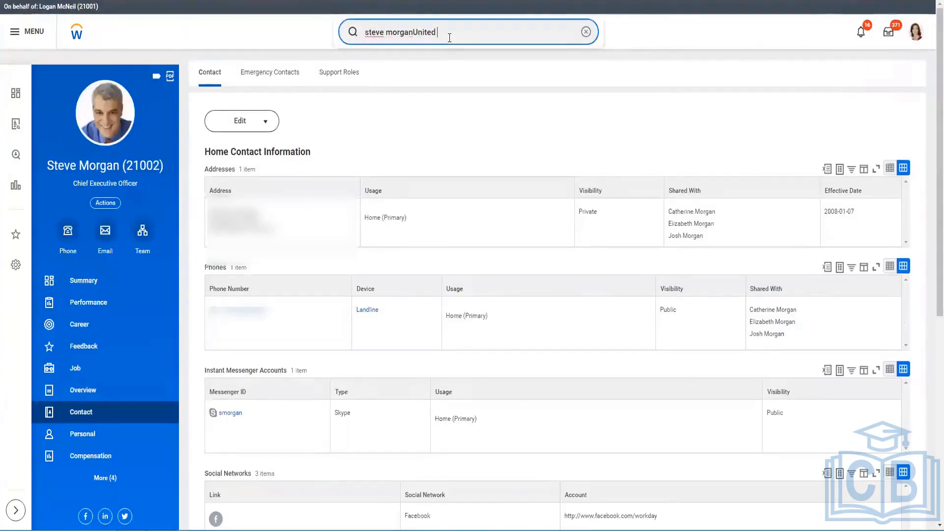
key("ctrl+a")
type("Un")
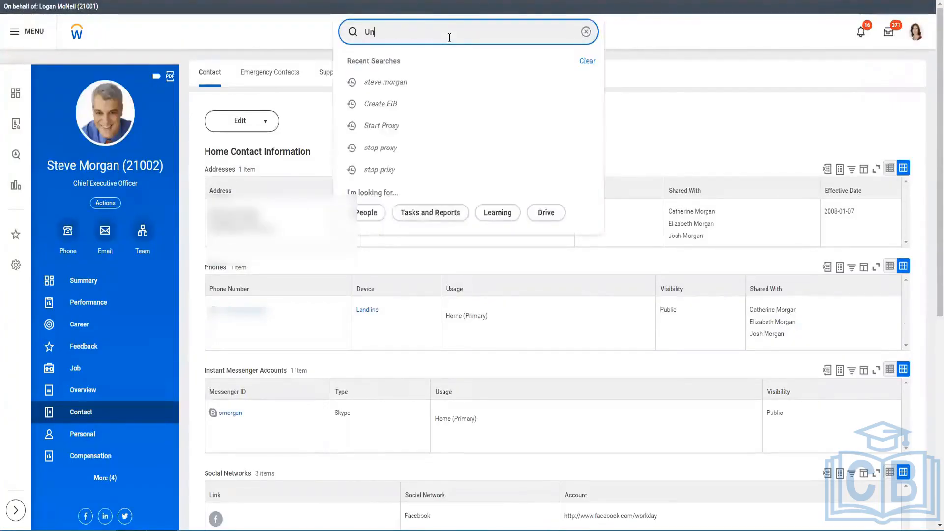
type("ited States")
key("Return")
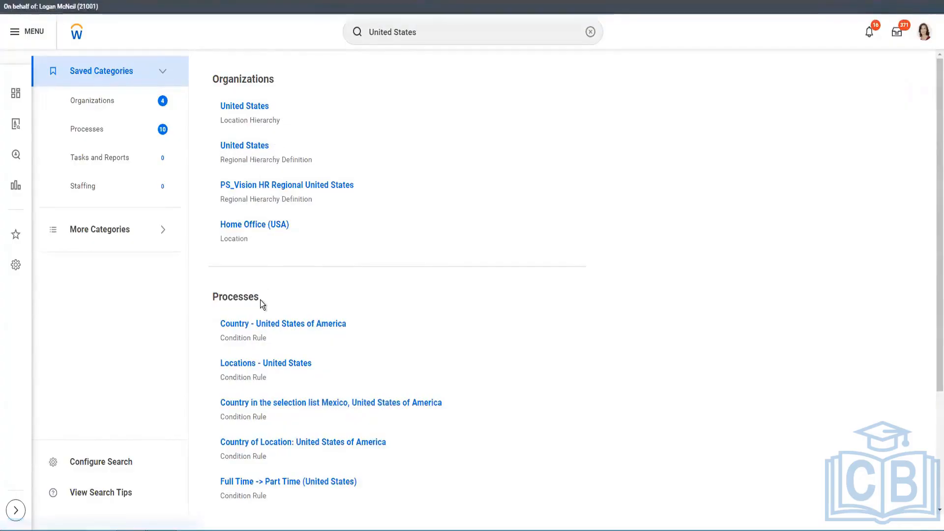
scroll(261, 300, "down", 3)
left_click(131, 234)
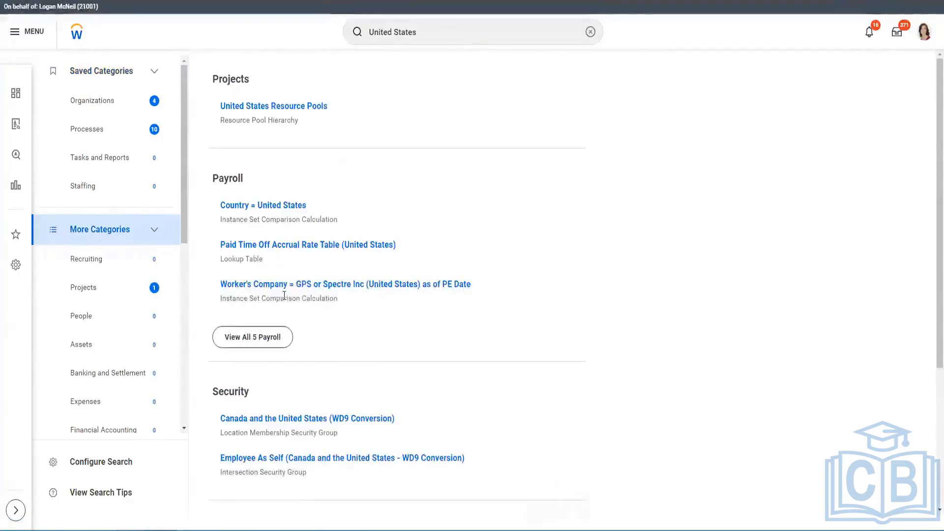
scroll(284, 295, "down", 4)
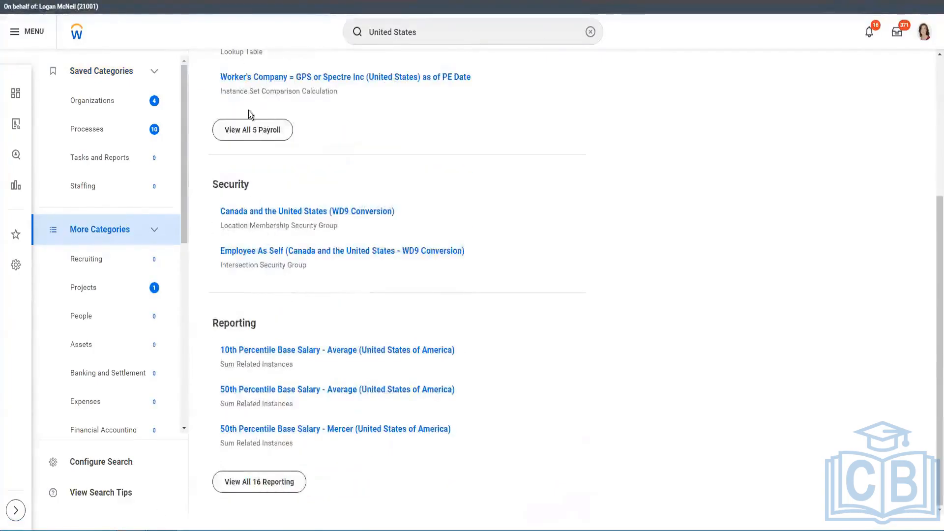
Step: Refine the search to "United States of America" and examine the results, including those under More Categories
left_click(486, 25)
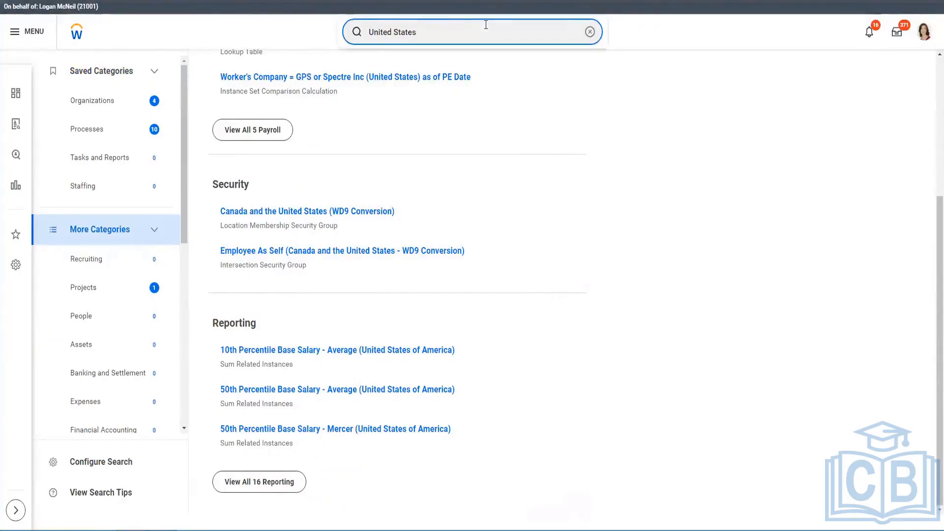
type("of Amric")
key("BackSpace")
key("Return")
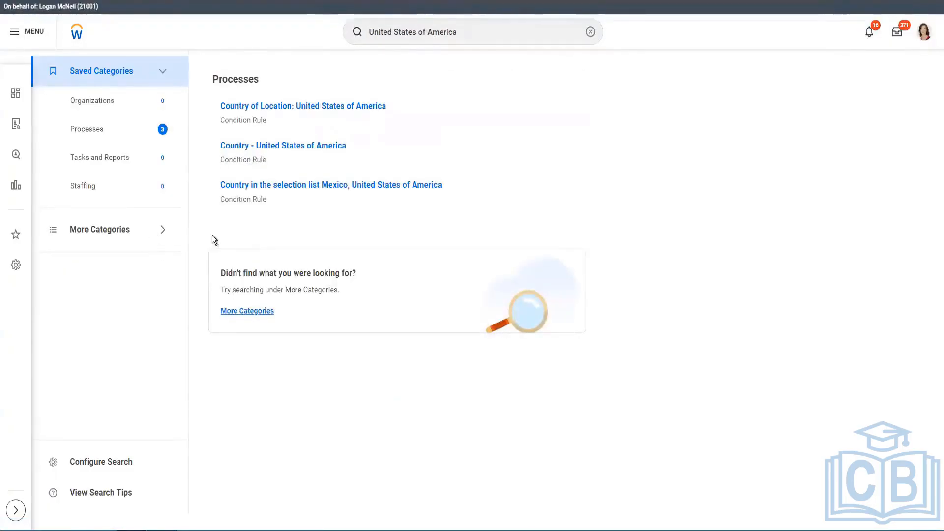
left_click(117, 234)
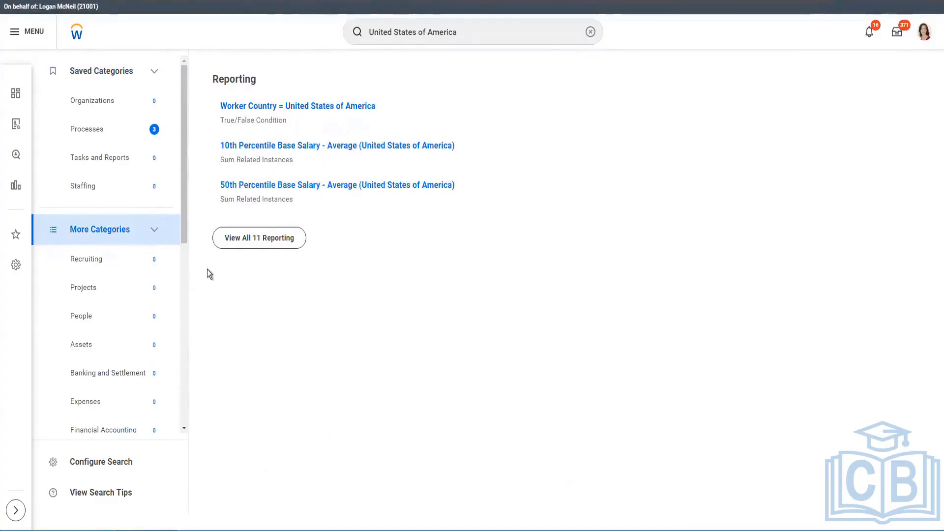
Step: Search for the View Reference IDs report and open it
left_click(502, 25)
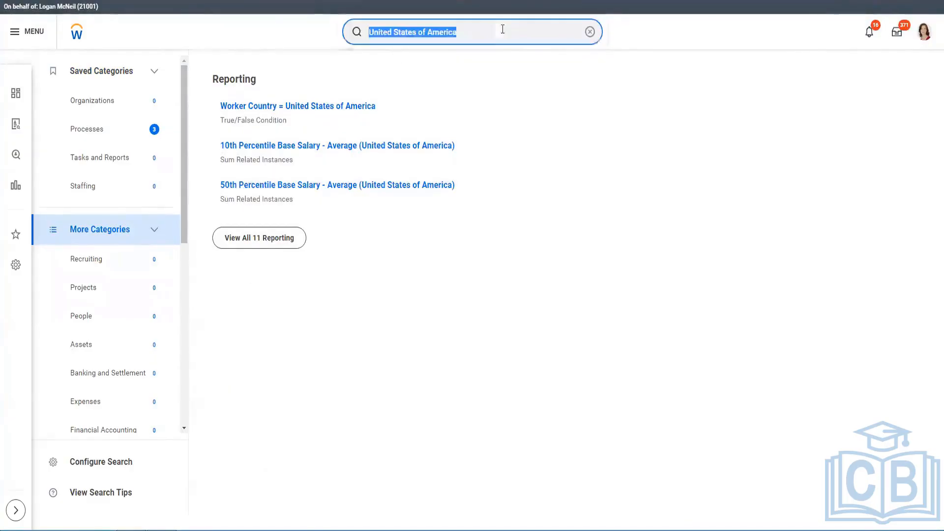
type("View ")
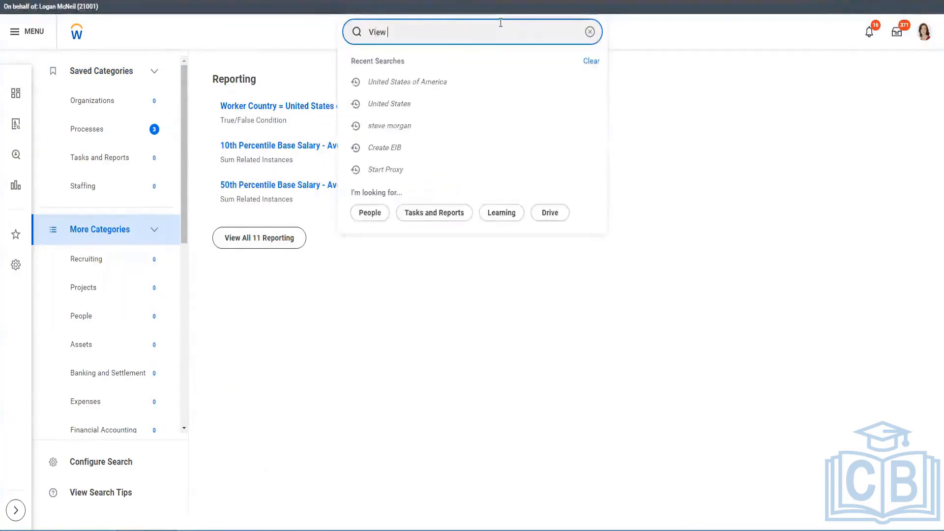
type("Refer")
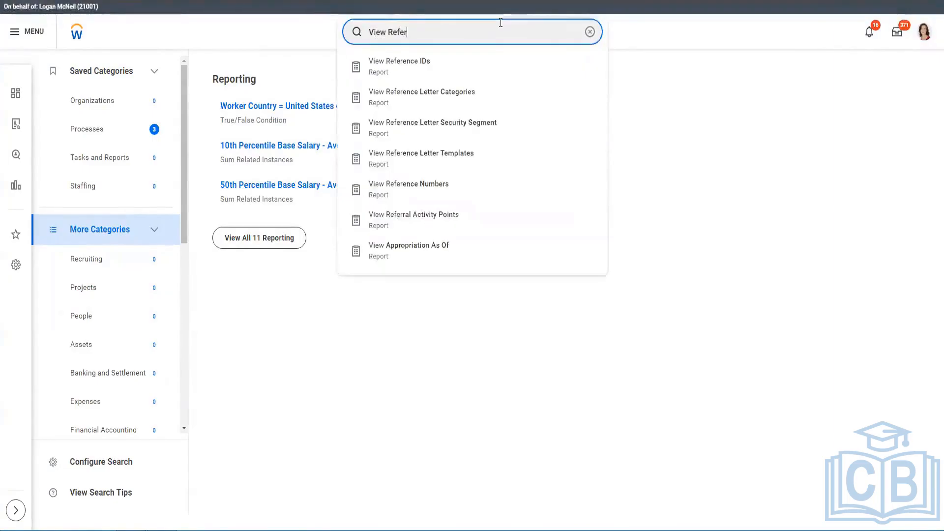
left_click(478, 72)
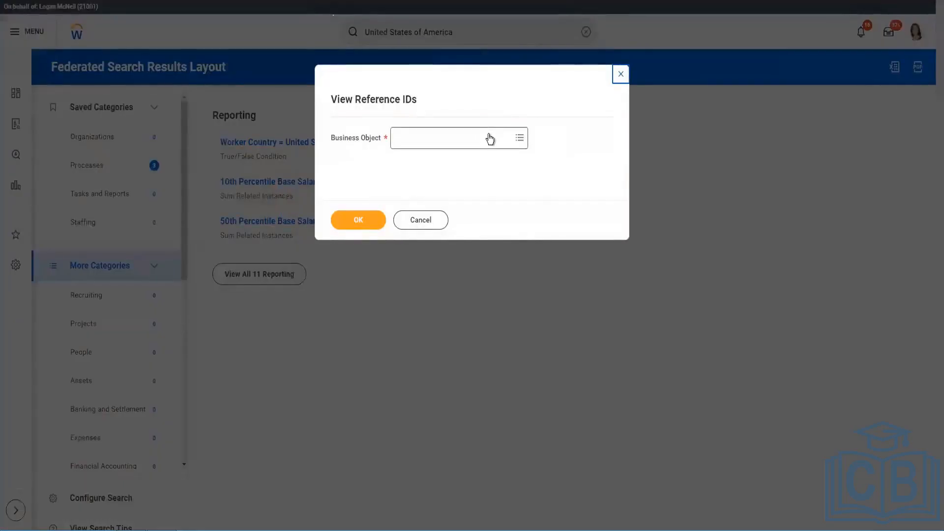
Step: Search the Business Object options for "country" and look through the matching objects for one that covers countries
left_click(490, 135)
type("countr")
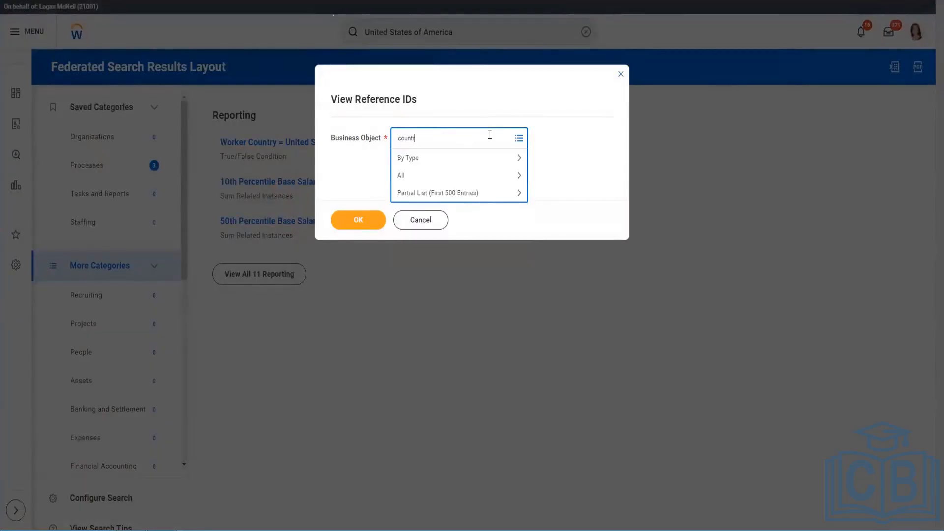
type("y")
key("Return")
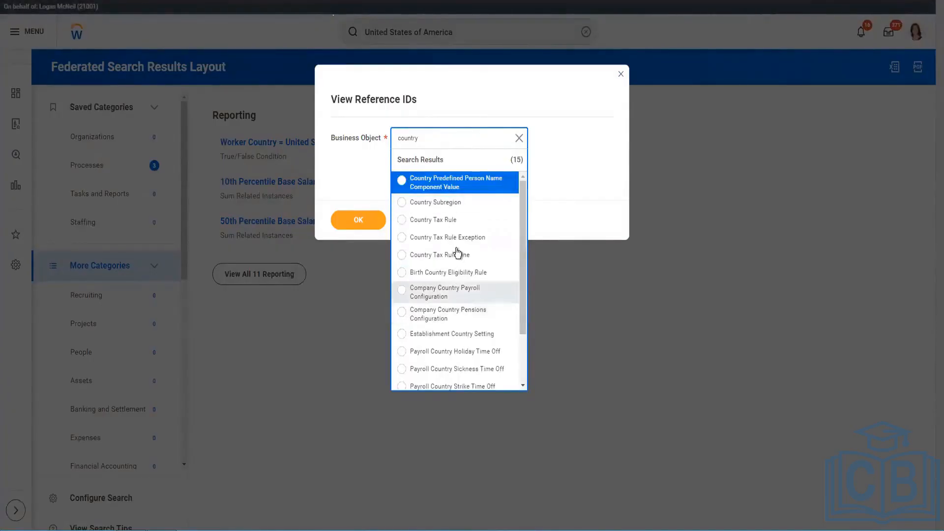
scroll(457, 253, "down", 3)
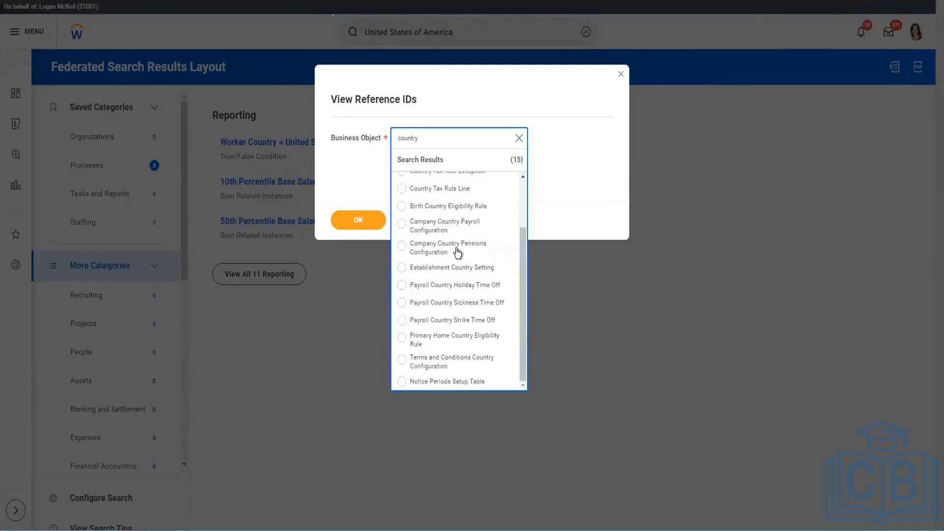
left_click_drag(524, 324, 523, 221)
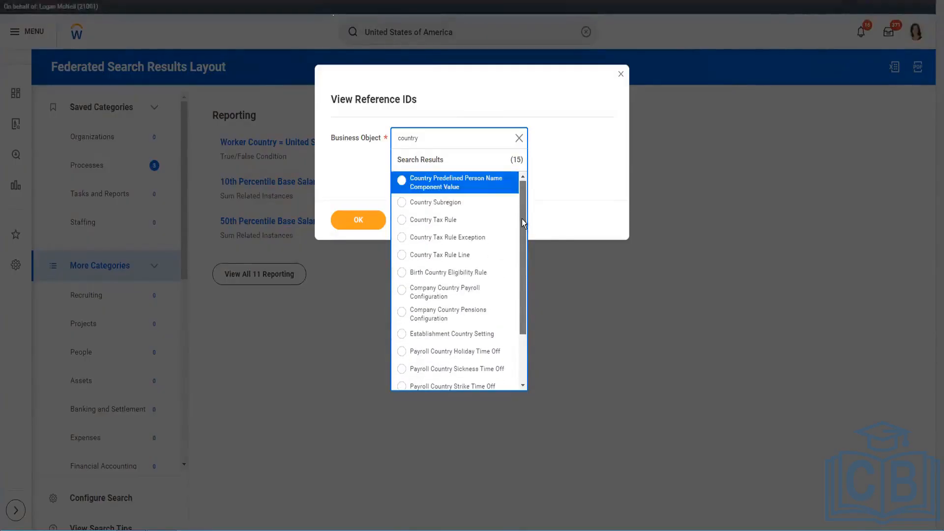
Step: Search the business objects for "Location", select Location, and run the View Reference IDs report for it
double_click(449, 138)
type("Loc")
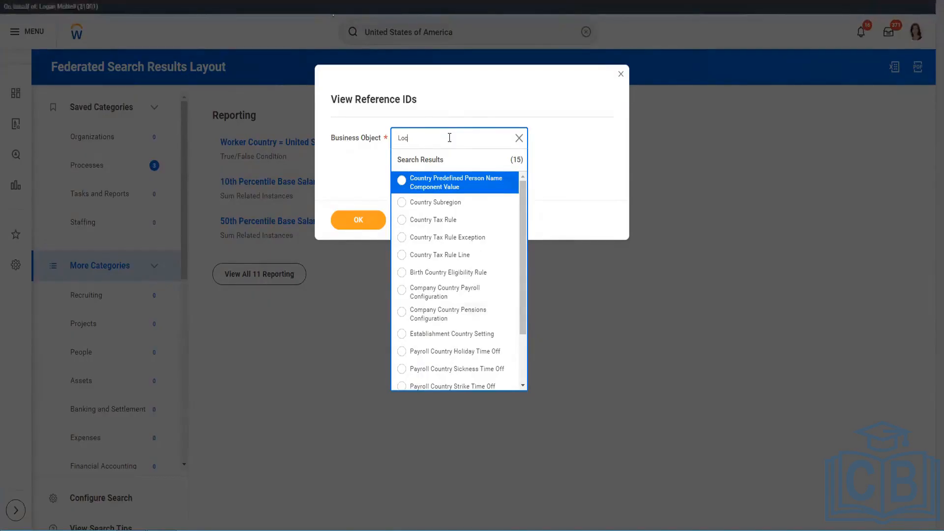
type("ation")
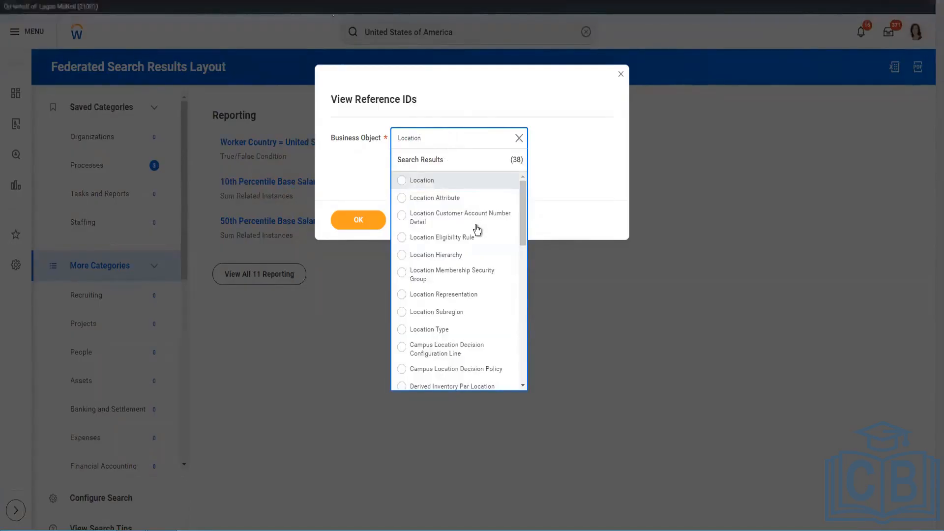
scroll(480, 229, "down", 5)
scroll(479, 229, "down", 3)
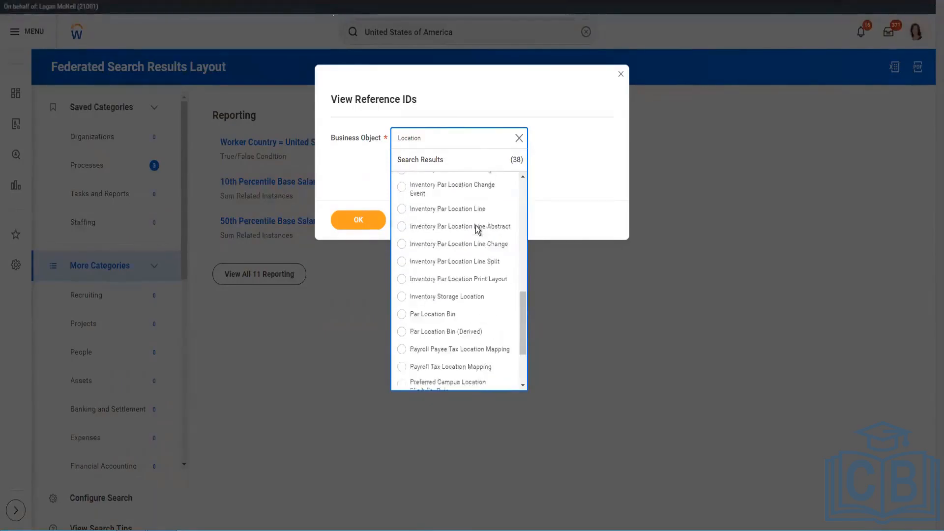
scroll(477, 231, "up", 10)
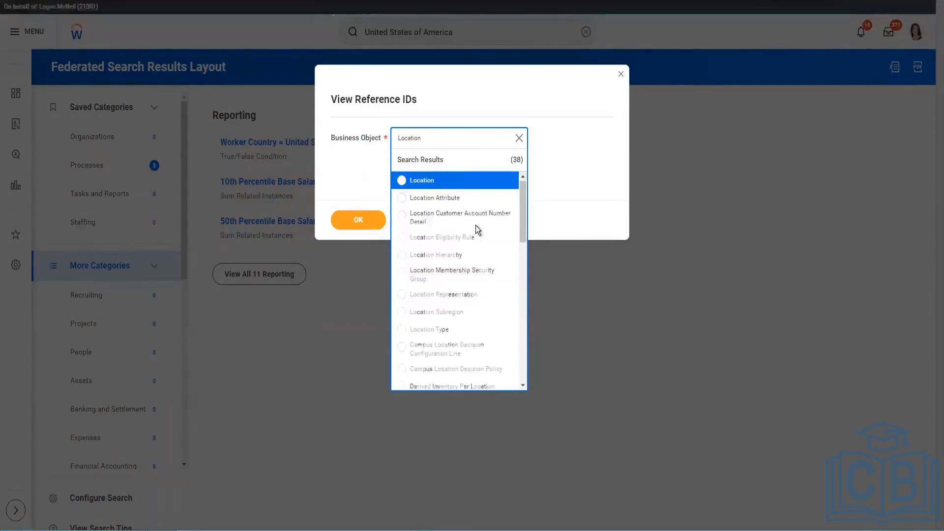
left_click(350, 219)
left_click(350, 219)
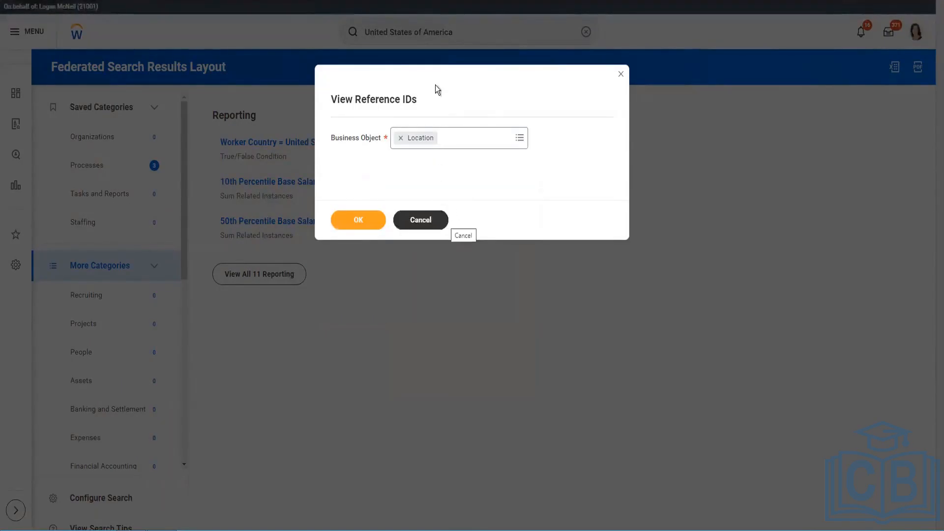
left_click(373, 226)
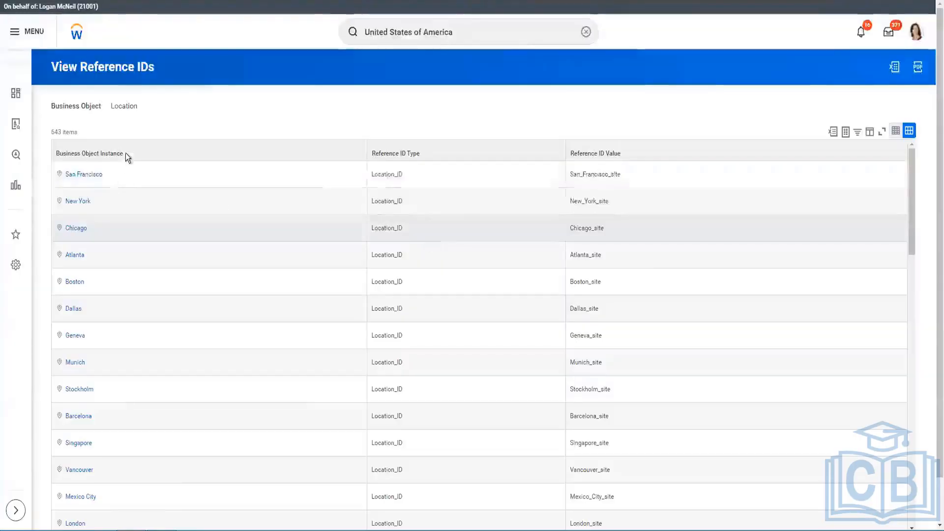
Step: Try to filter the Business Object Instance column by "states of america", then dismiss the filter
left_click(127, 157)
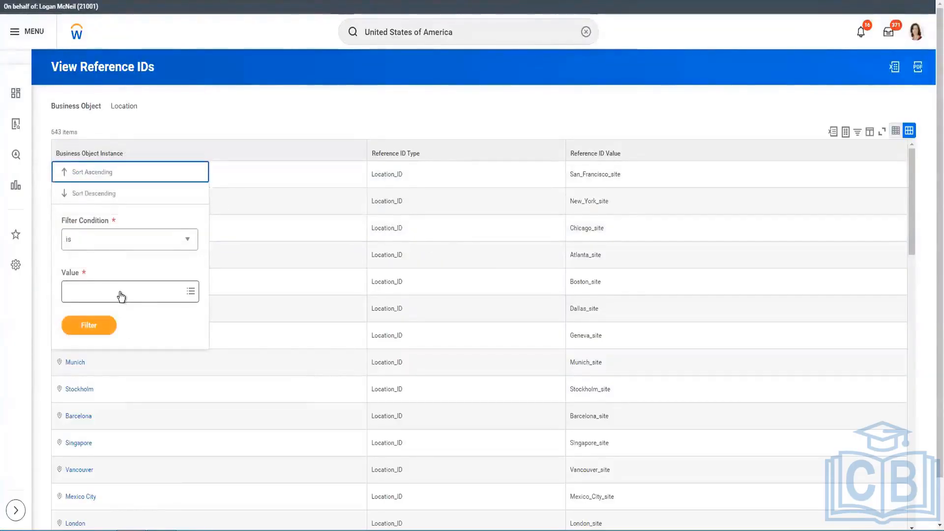
left_click(121, 292)
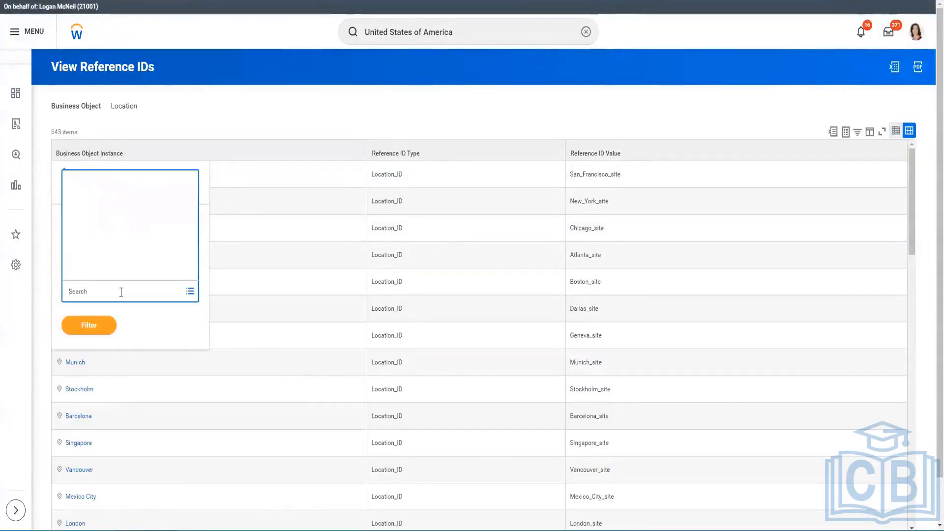
type("states of")
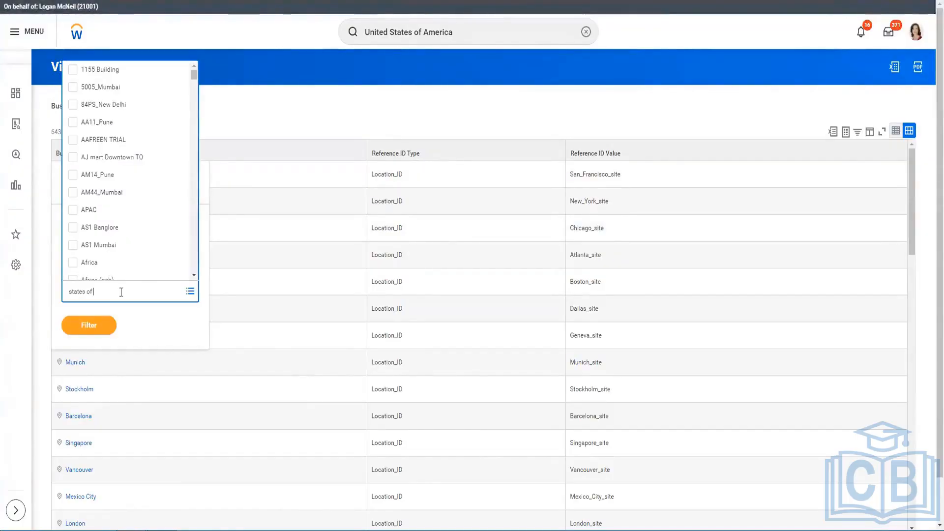
type(" america")
key("Return")
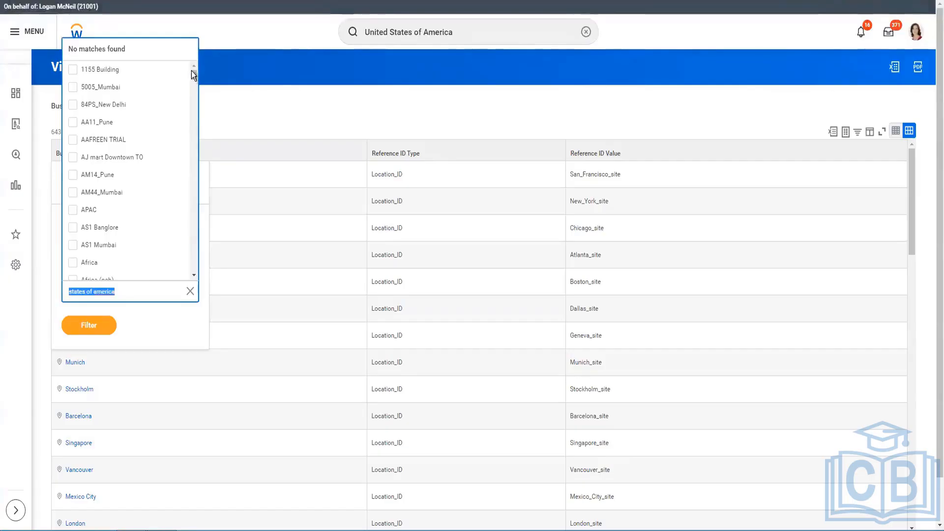
left_click_drag(192, 73, 182, 353)
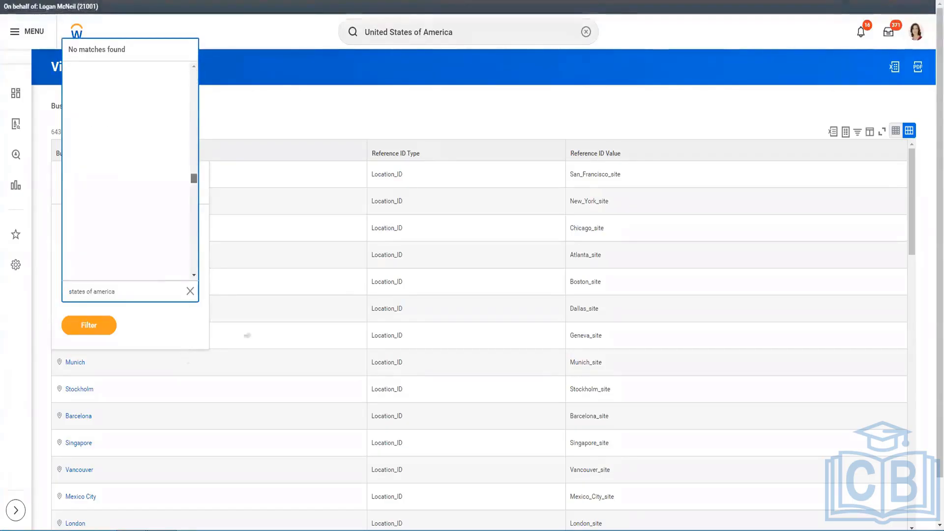
left_click(225, 282)
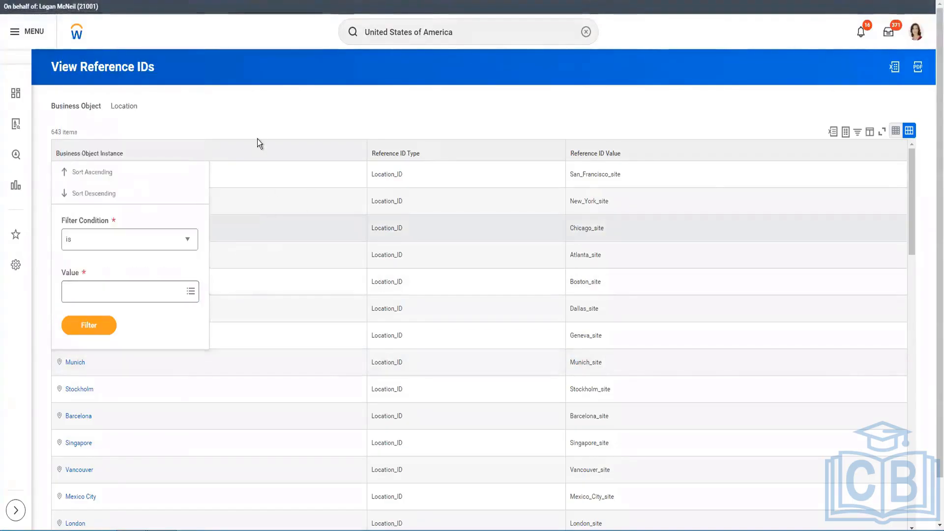
left_click(257, 137)
Step: Open the San Francisco location's details and follow its location hierarchy link to North America
right_click(86, 181)
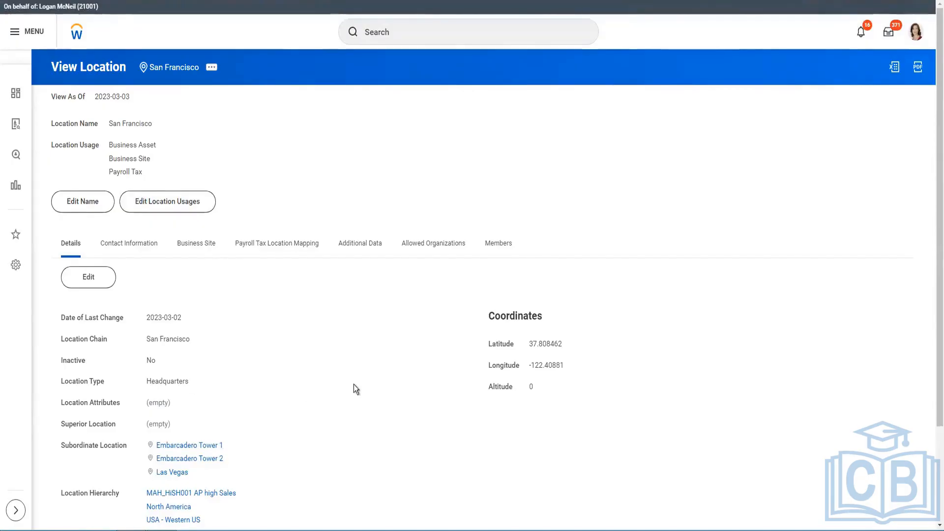
scroll(353, 384, "down", 3)
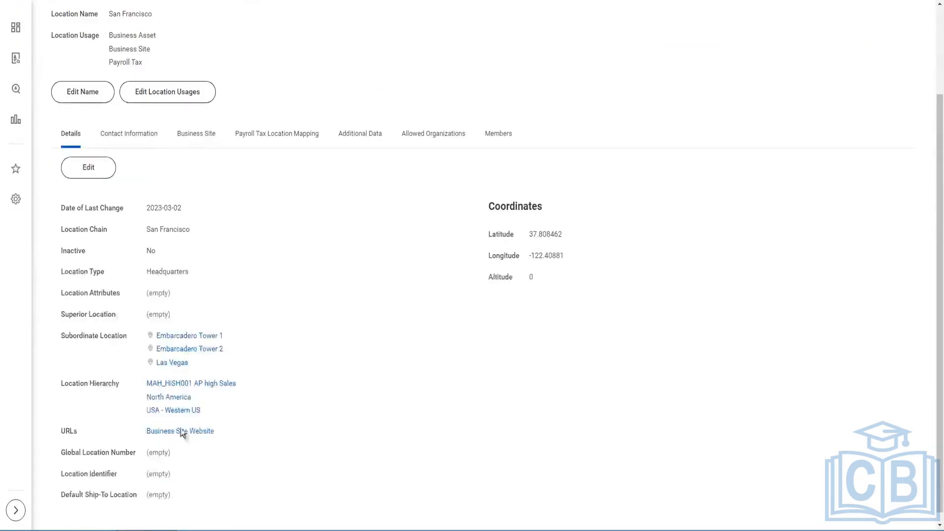
left_click(174, 398)
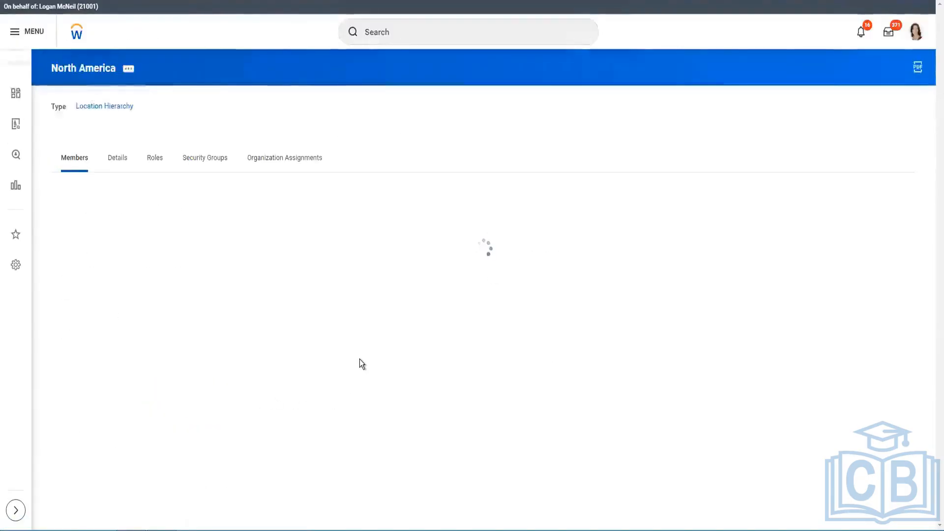
Step: Show the related actions of the Location Hierarchy type on the North America page, including the Integration IDs options
left_click(127, 157)
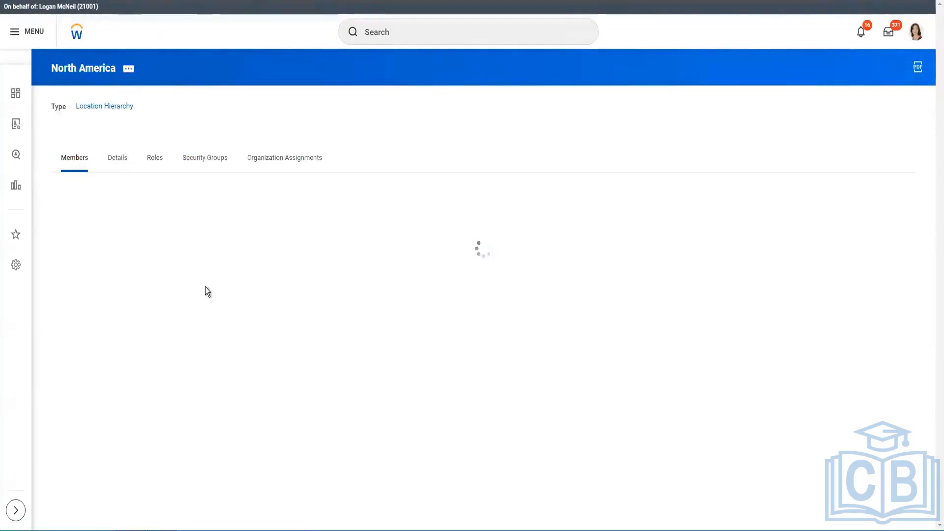
mouse_move(142, 106)
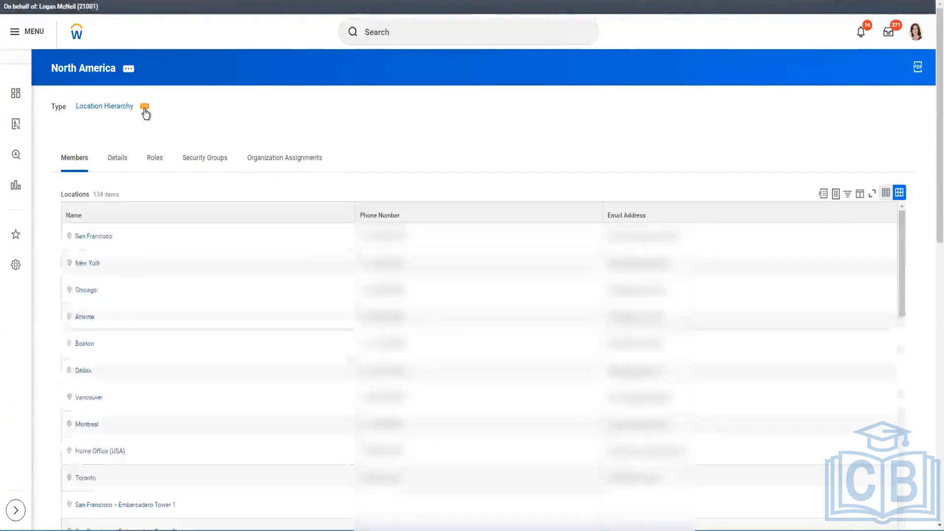
left_click(144, 107)
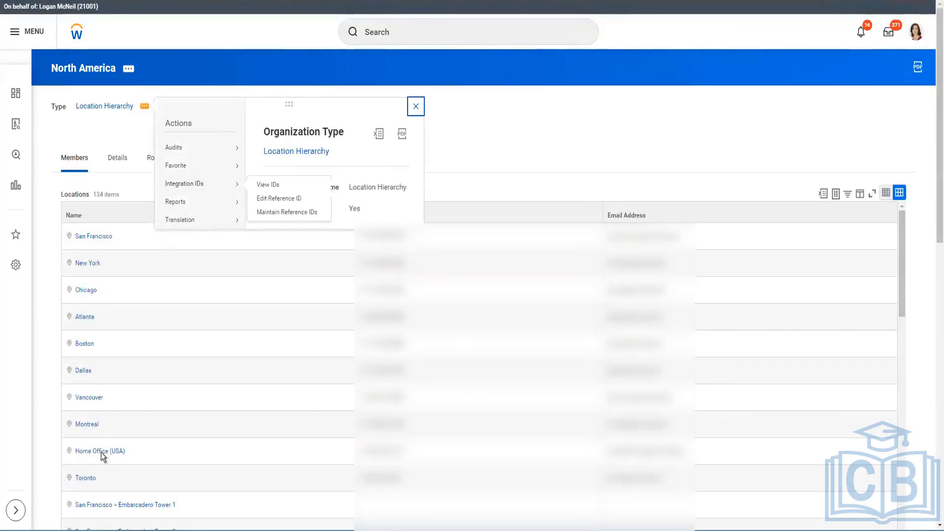
Step: Open the Home Office (USA) location from the North America members and go to its United States location hierarchy
scroll(136, 447, "down", 2)
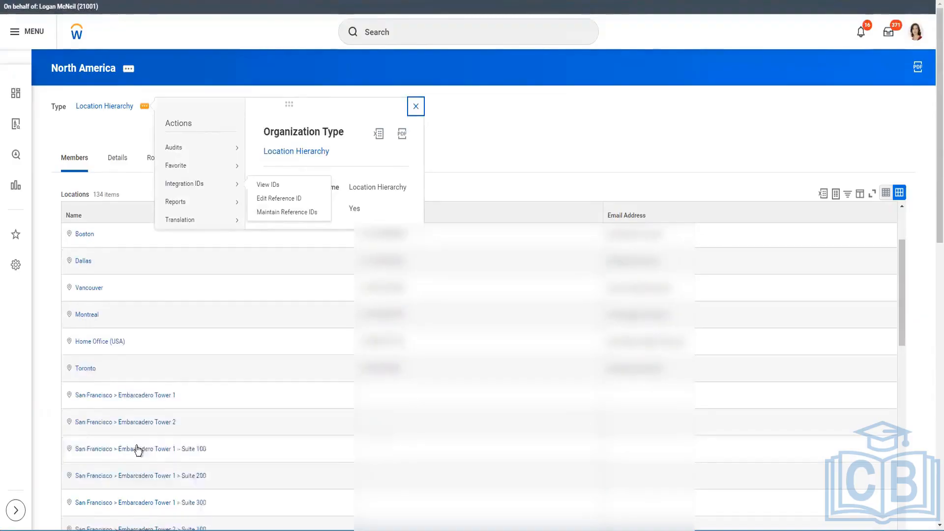
left_click(92, 343)
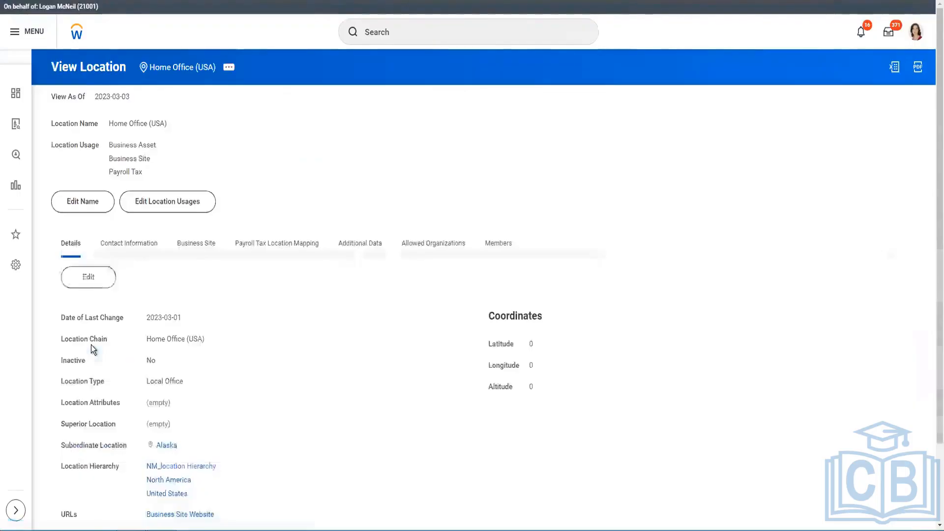
scroll(302, 336, "down", 2)
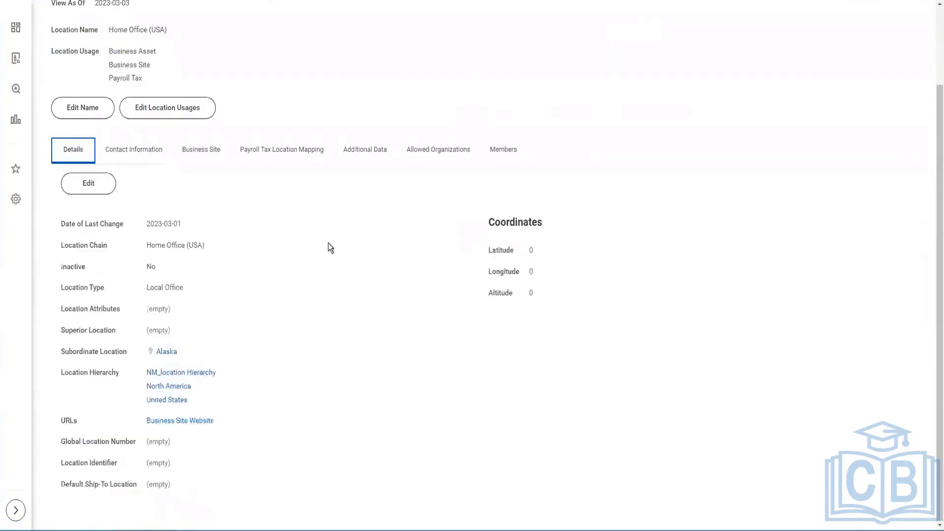
left_click(157, 402)
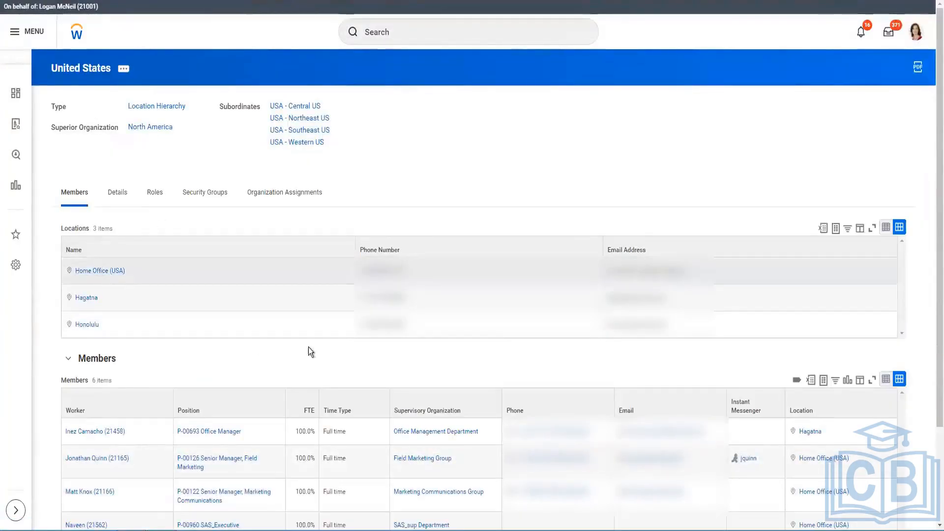
left_click(103, 74)
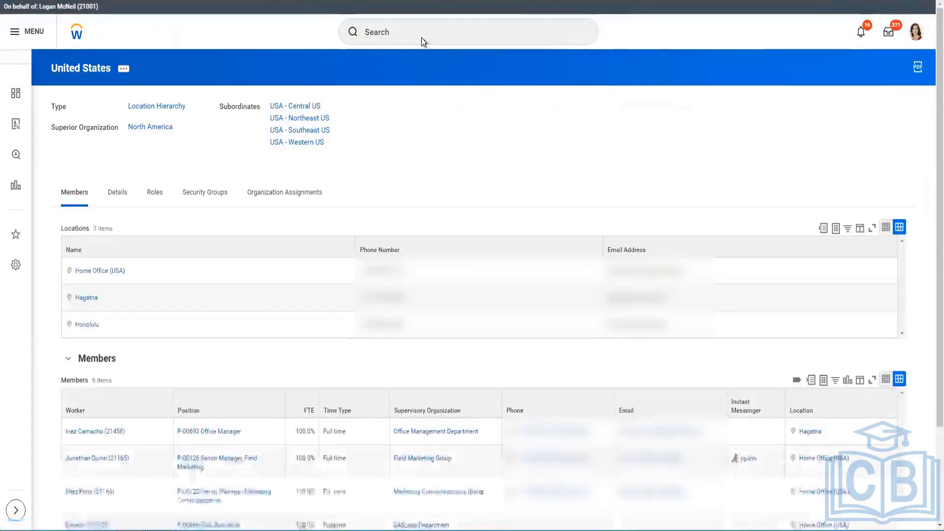
Step: Search Workday for "united states" and look through the results, including all processes and More Categories
left_click(424, 37)
type("united stat")
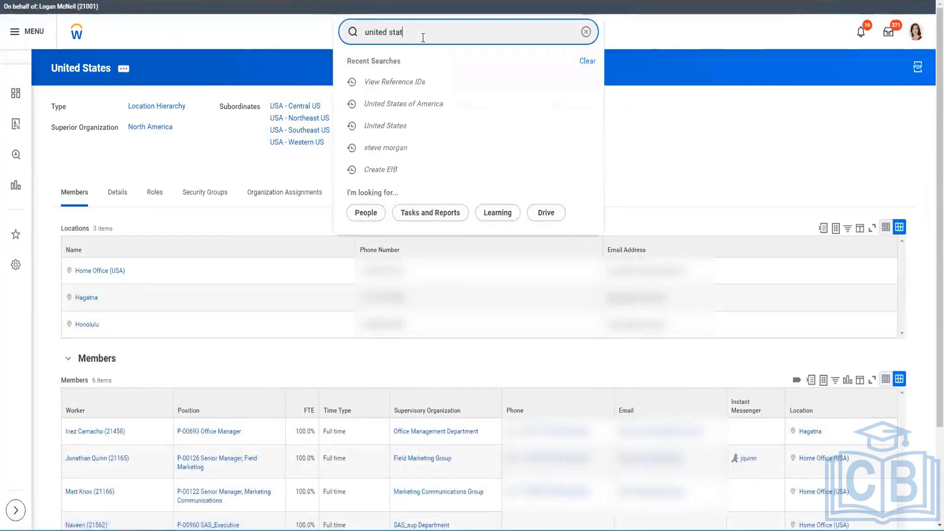
type("es")
key("Return")
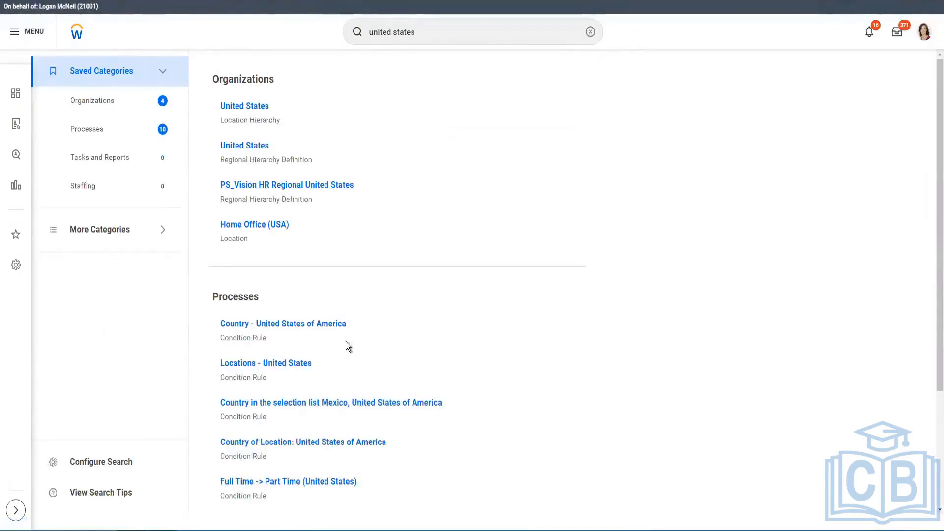
scroll(352, 354, "down", 3)
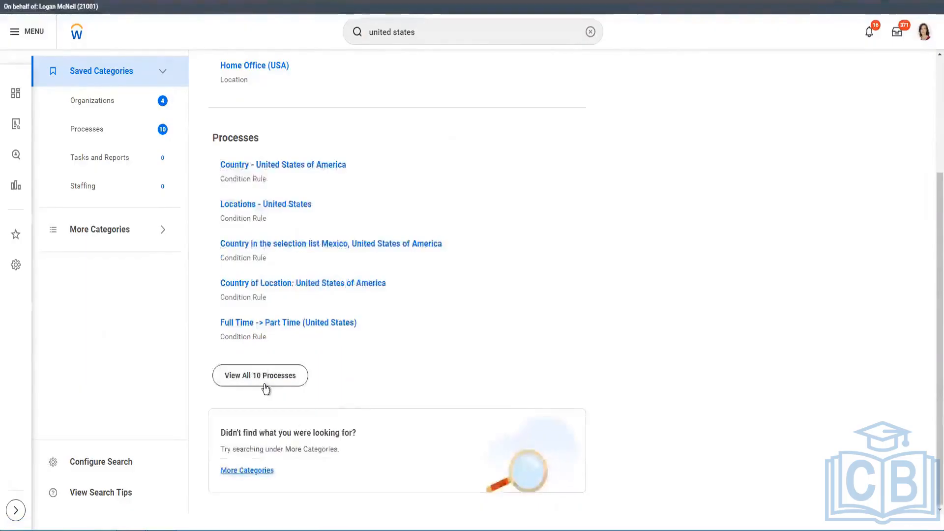
left_click(259, 373)
left_click(83, 236)
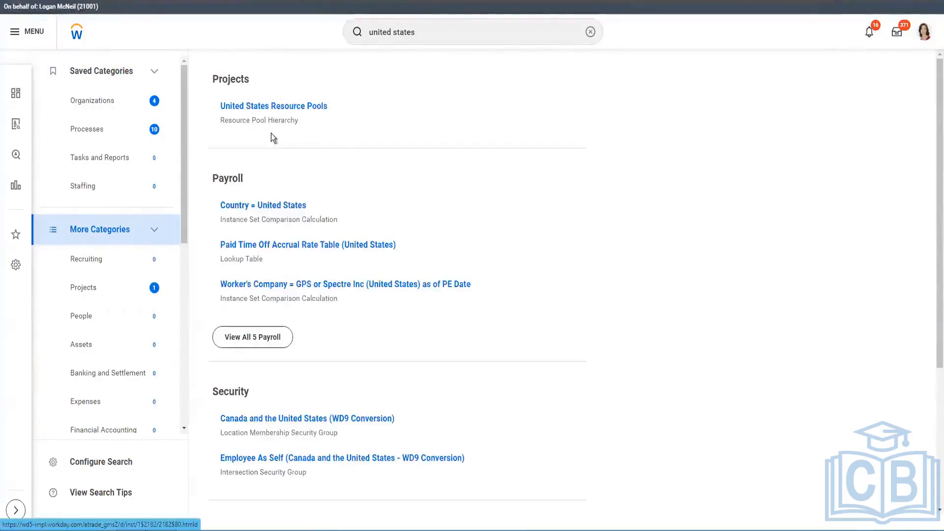
Step: Search Workday for "country: united states", open the United States of America country record and review its alpha and numeric codes
scroll(282, 268, "down", 3)
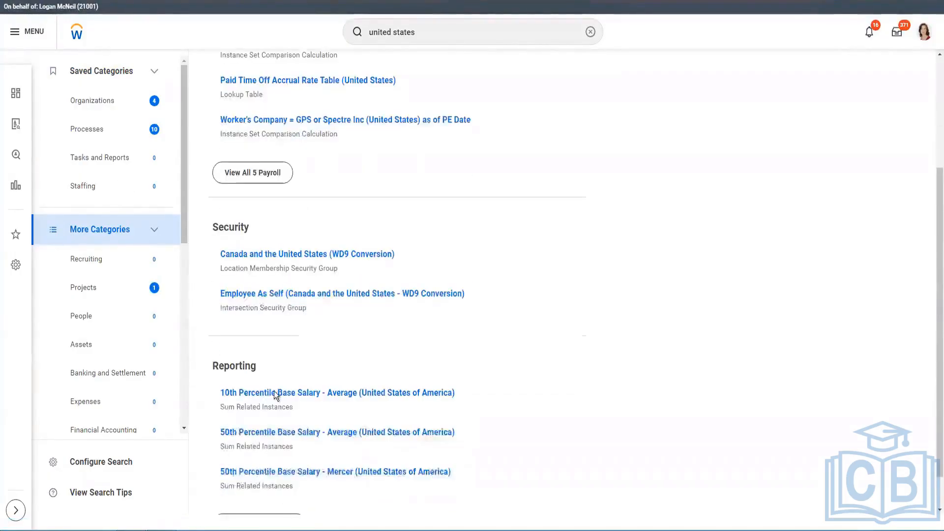
scroll(276, 394, "down", 1)
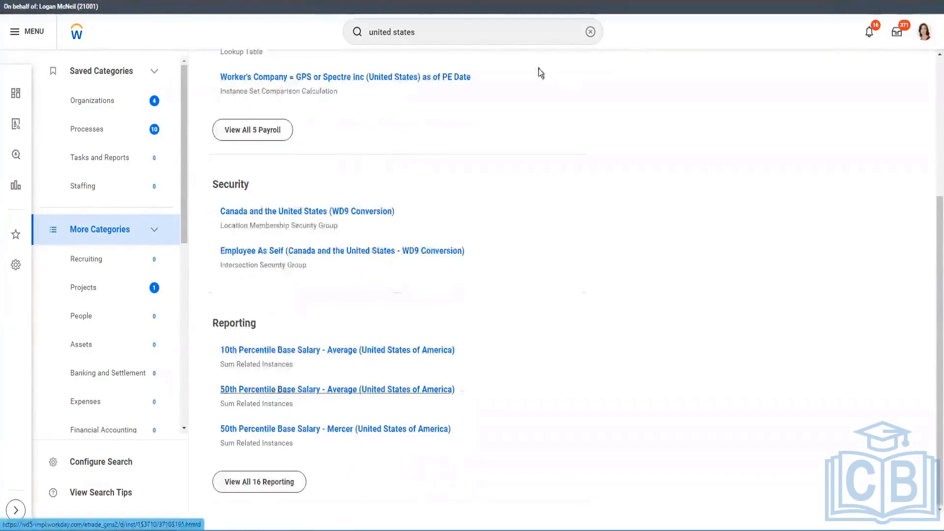
left_click(461, 28)
type("country")
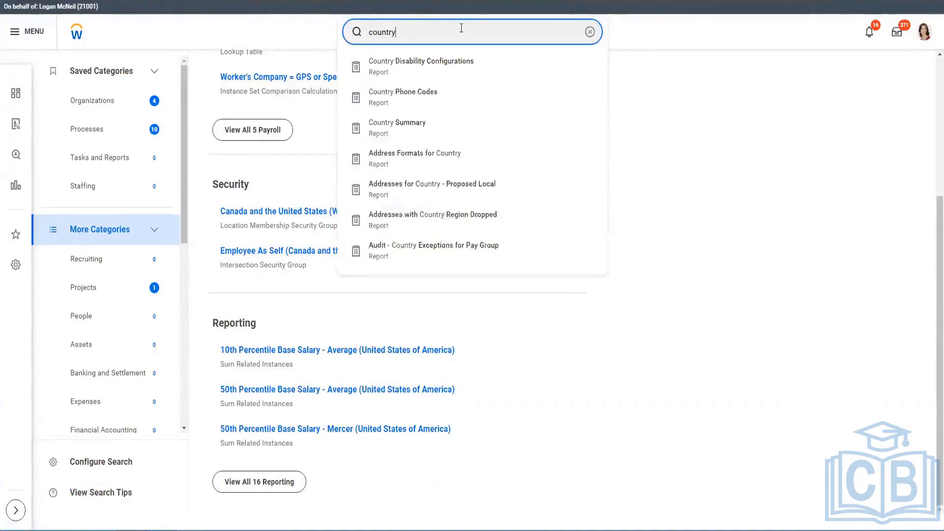
type(": united states")
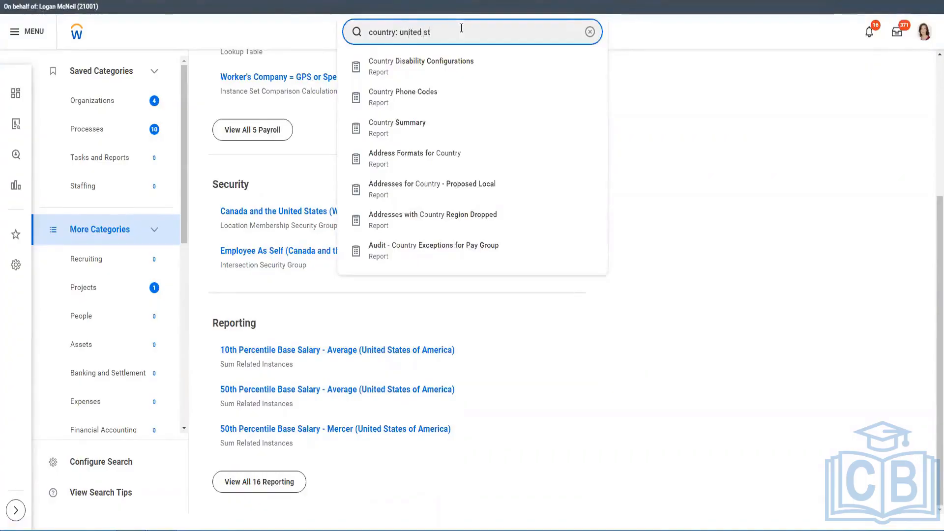
key("Return")
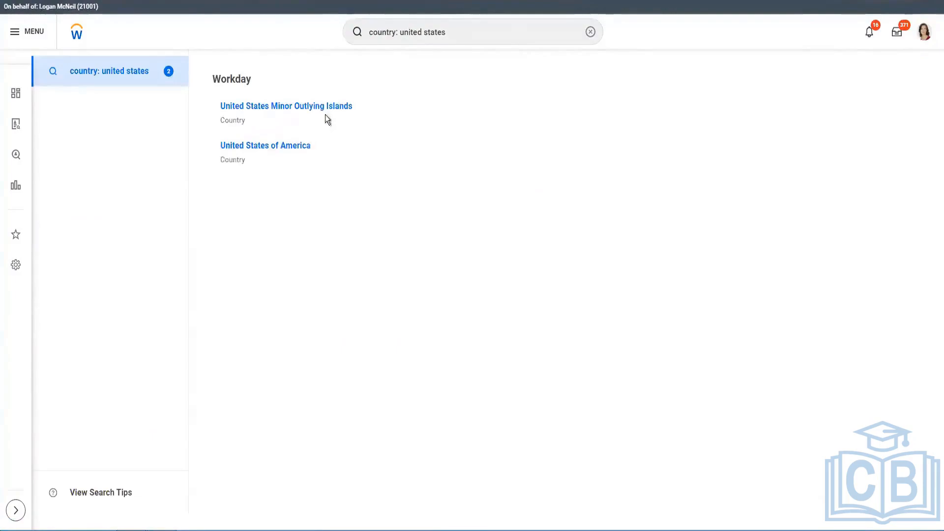
left_click(238, 148)
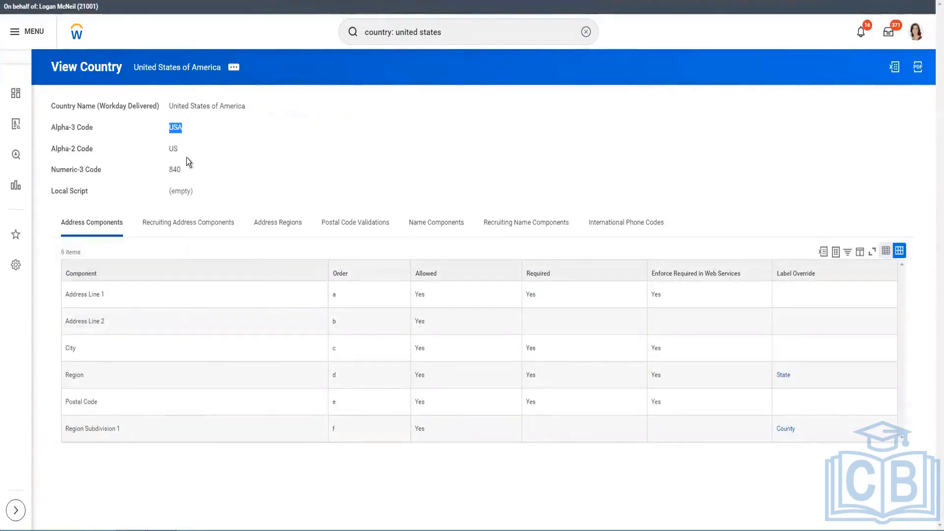
left_click_drag(166, 149, 178, 149)
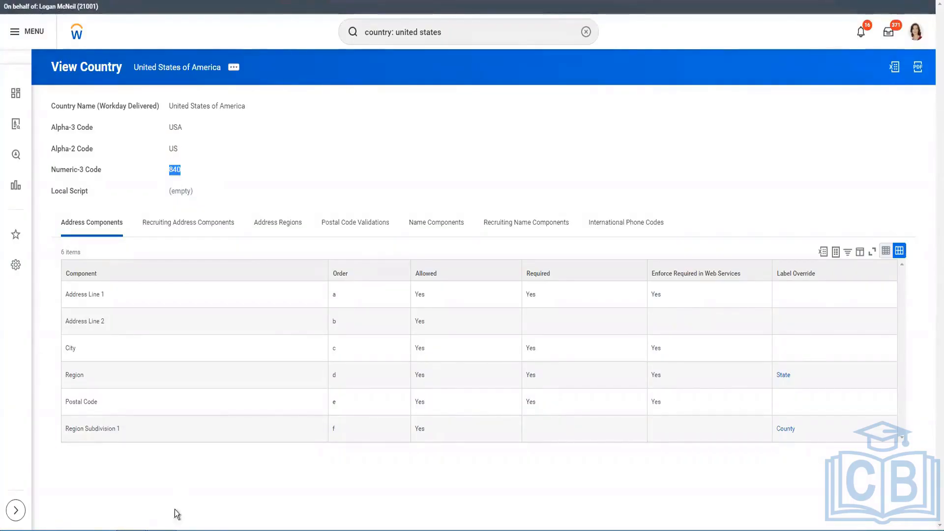
Step: Switch to the Change_Home_Contact_Information workbook in Excel, placing its window below the Workday country codes and widening it to show the full Country column
left_click(161, 530)
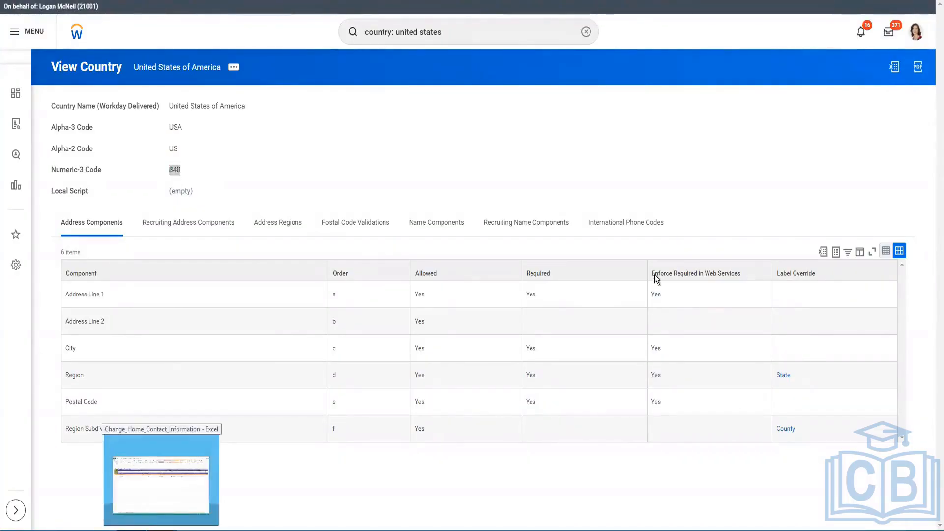
key("alt+Tab")
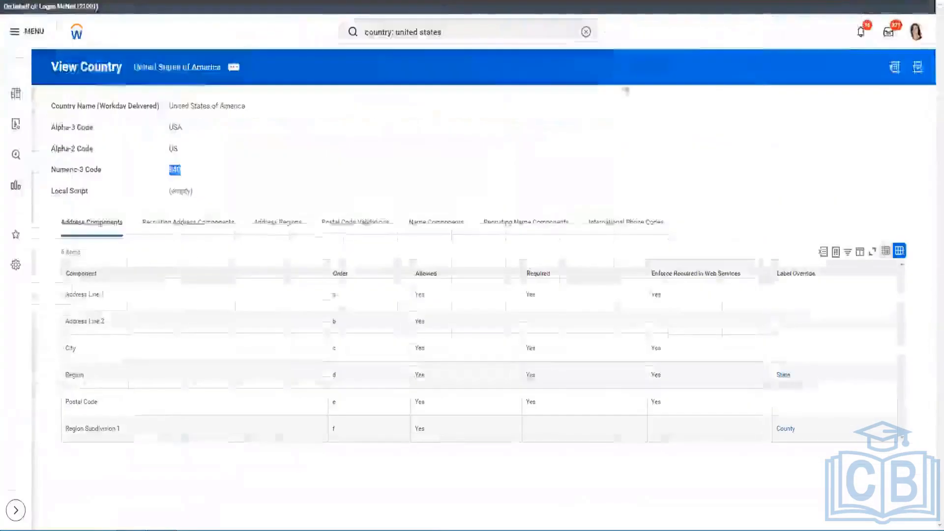
key("alt+Tab")
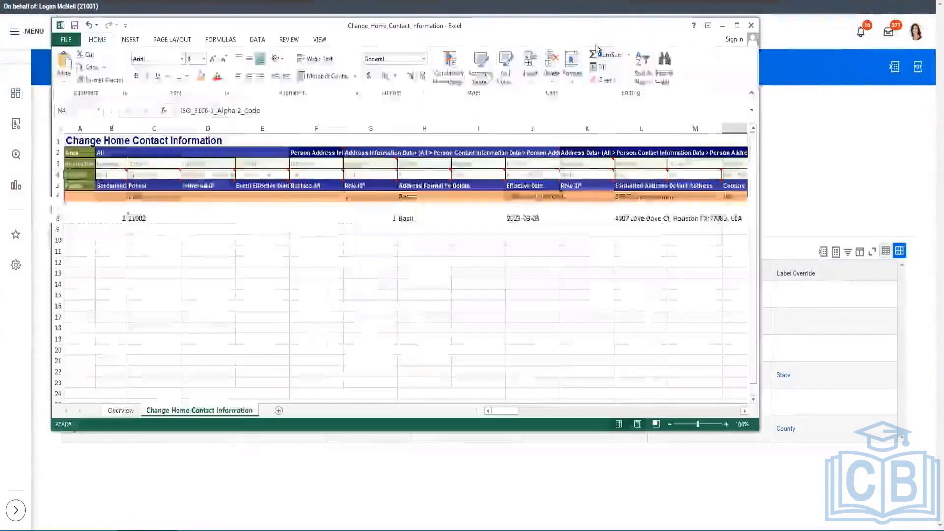
left_click_drag(548, 27, 550, 188)
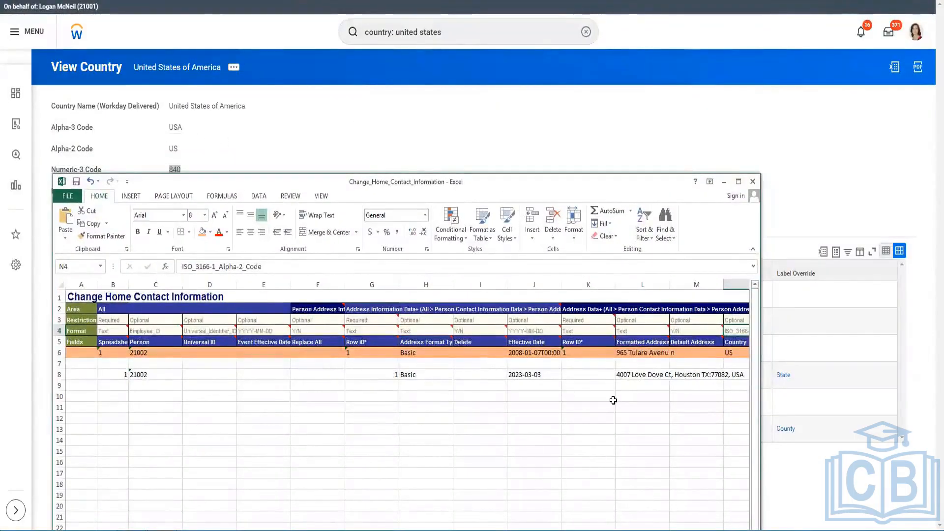
left_click(595, 374)
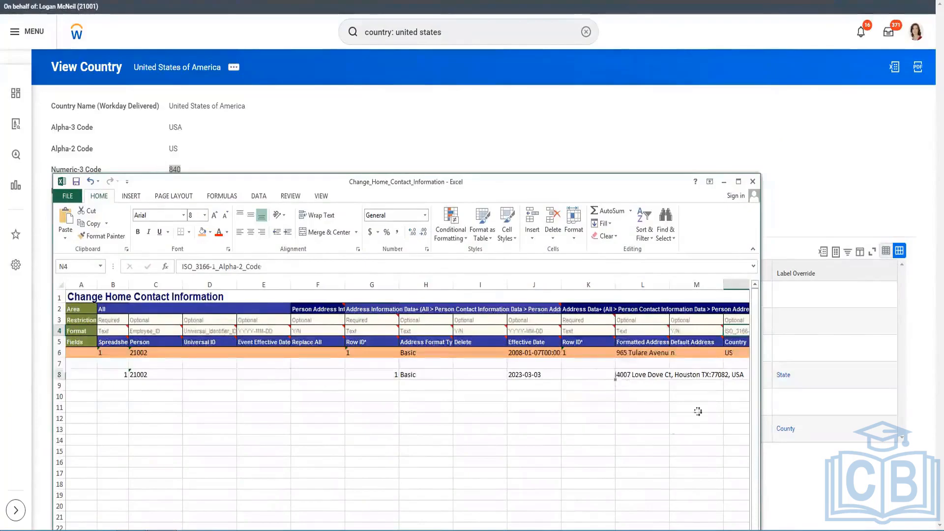
left_click(732, 375)
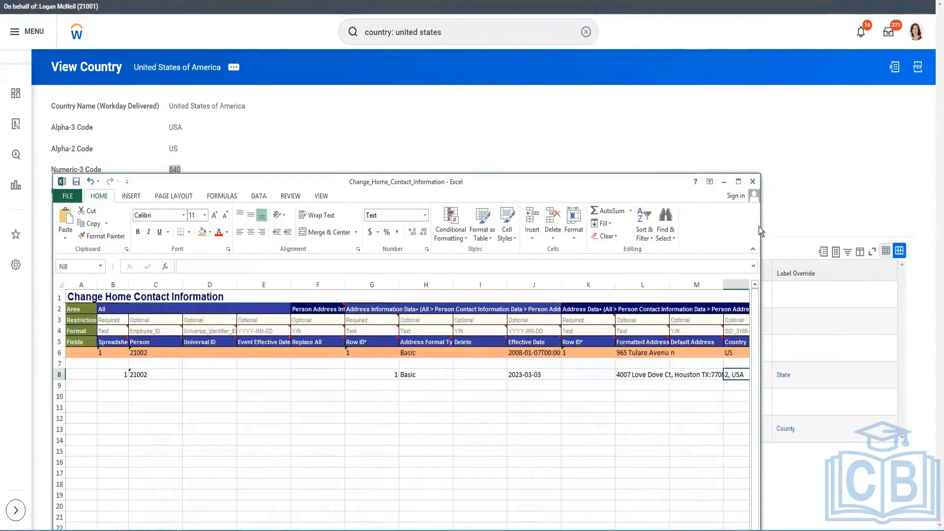
left_click_drag(763, 224, 899, 224)
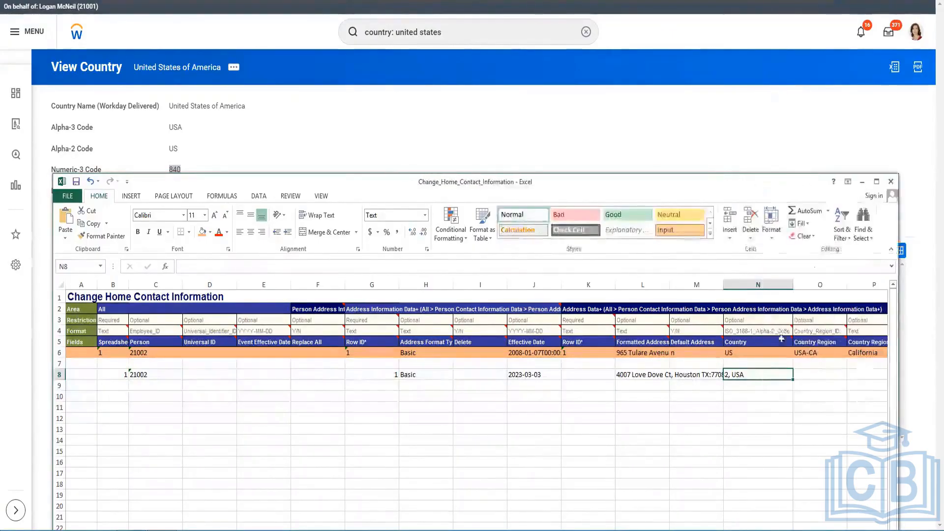
Step: Set the Country column's format to ISO_3166-1_Numeric-3_Code and return to the United States of America country page in Workday
left_click(750, 332)
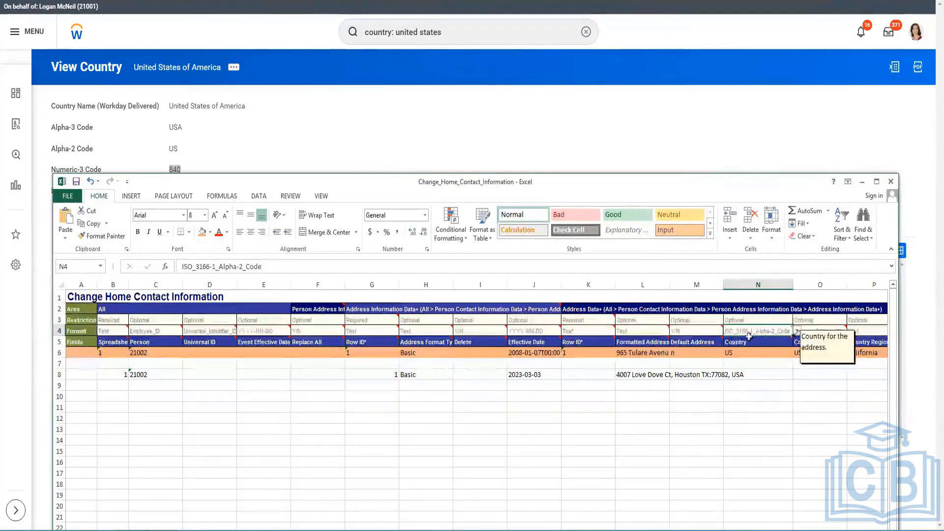
left_click(797, 331)
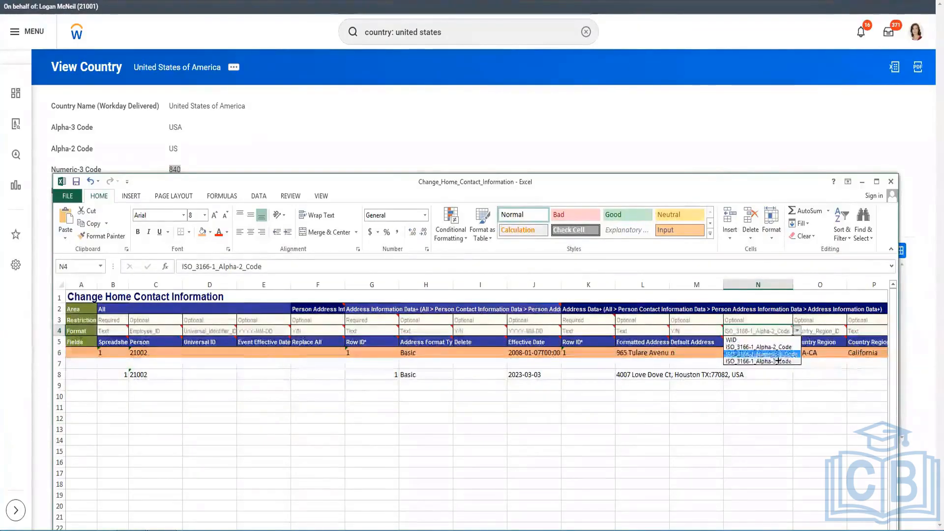
left_click(779, 354)
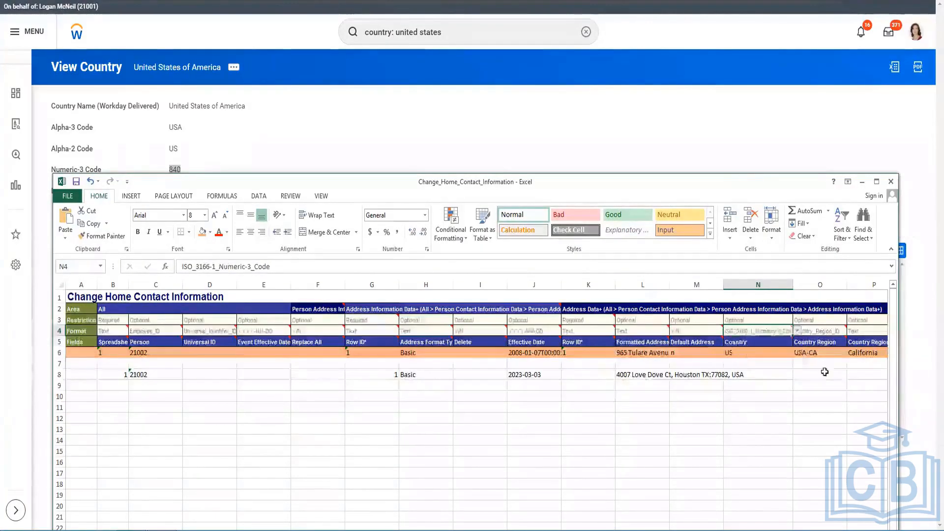
left_click(408, 120)
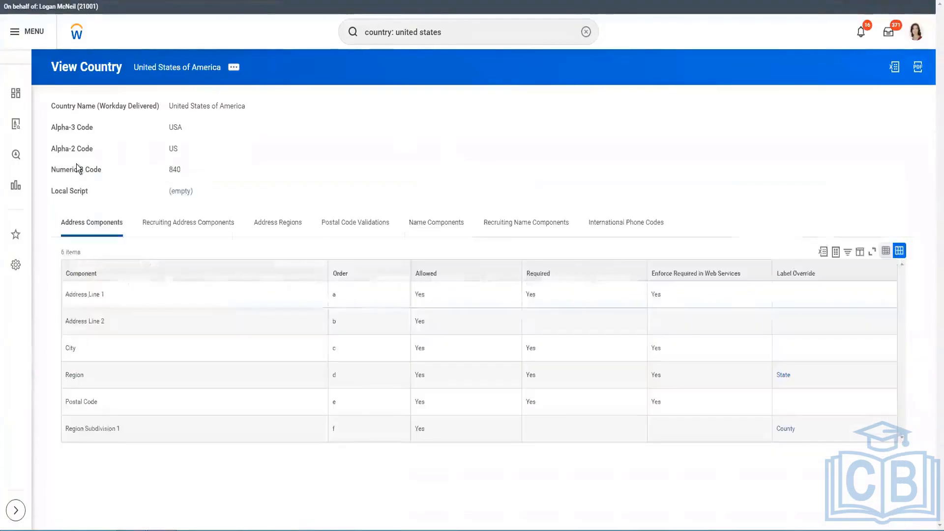